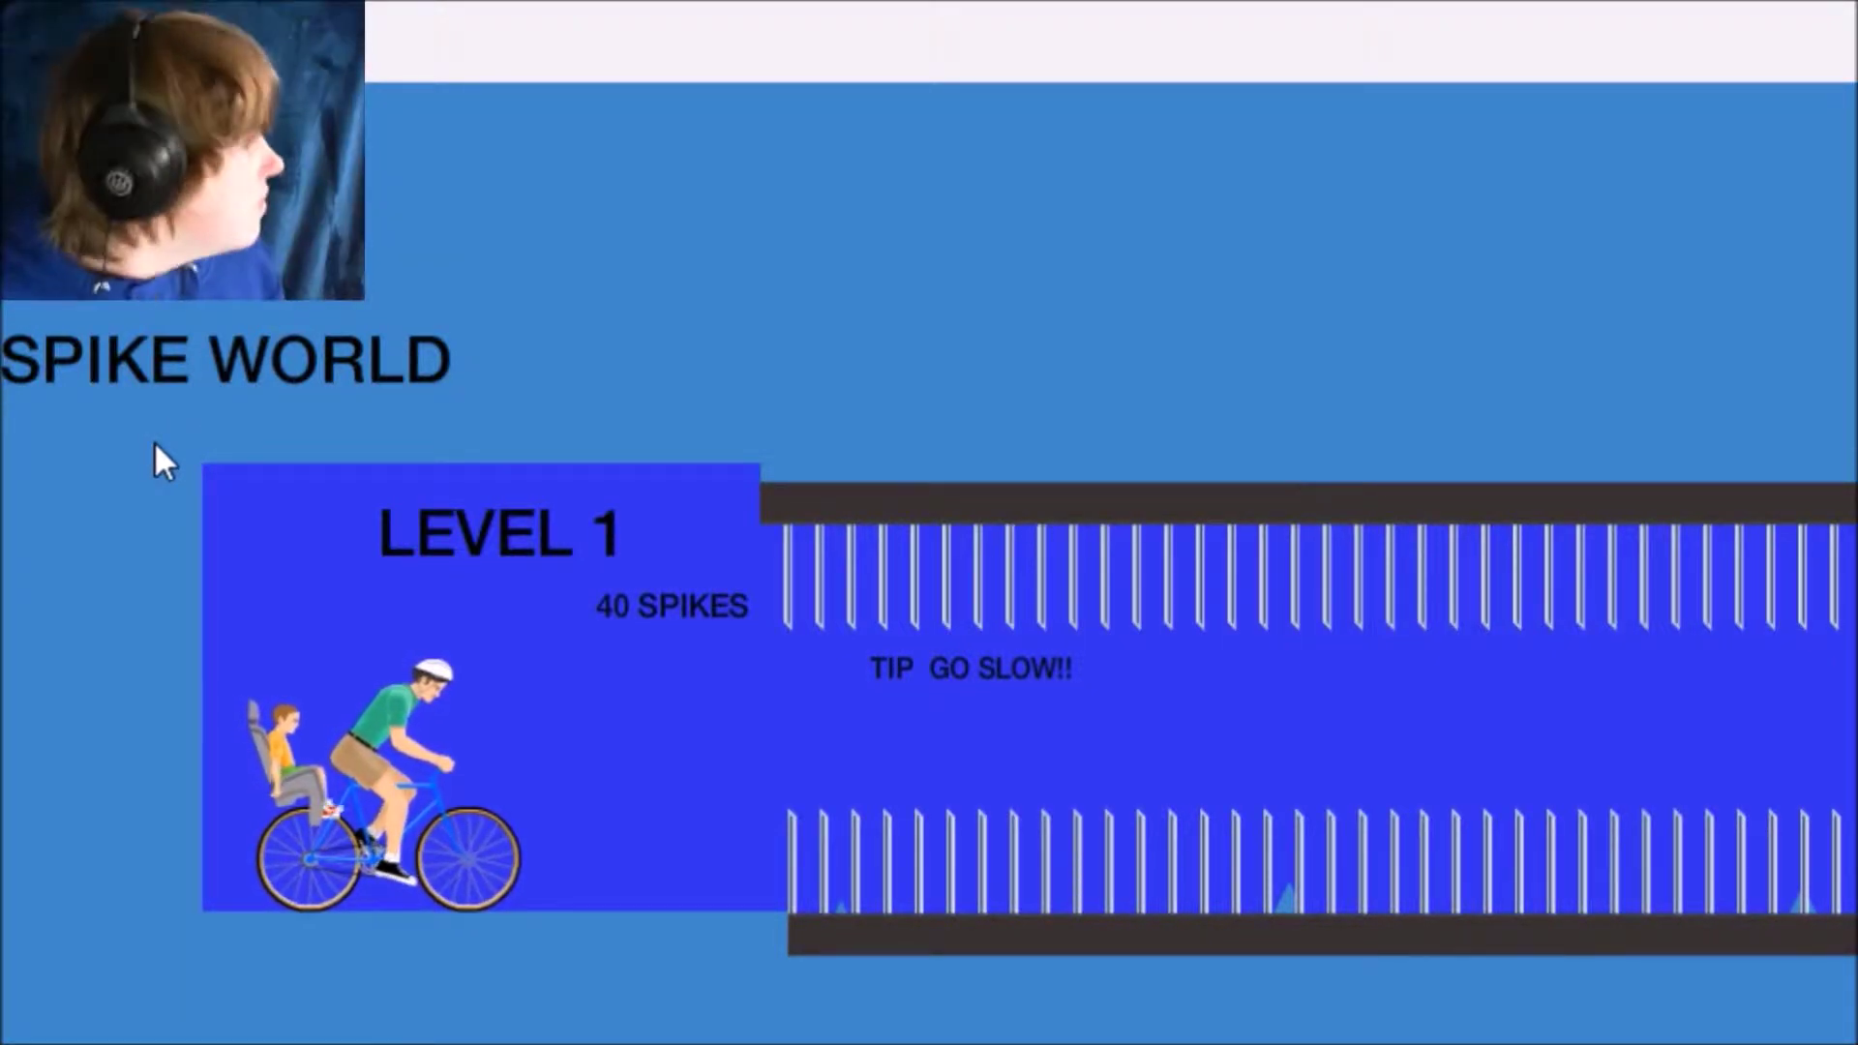
{"action": "key", "text": "Up"}
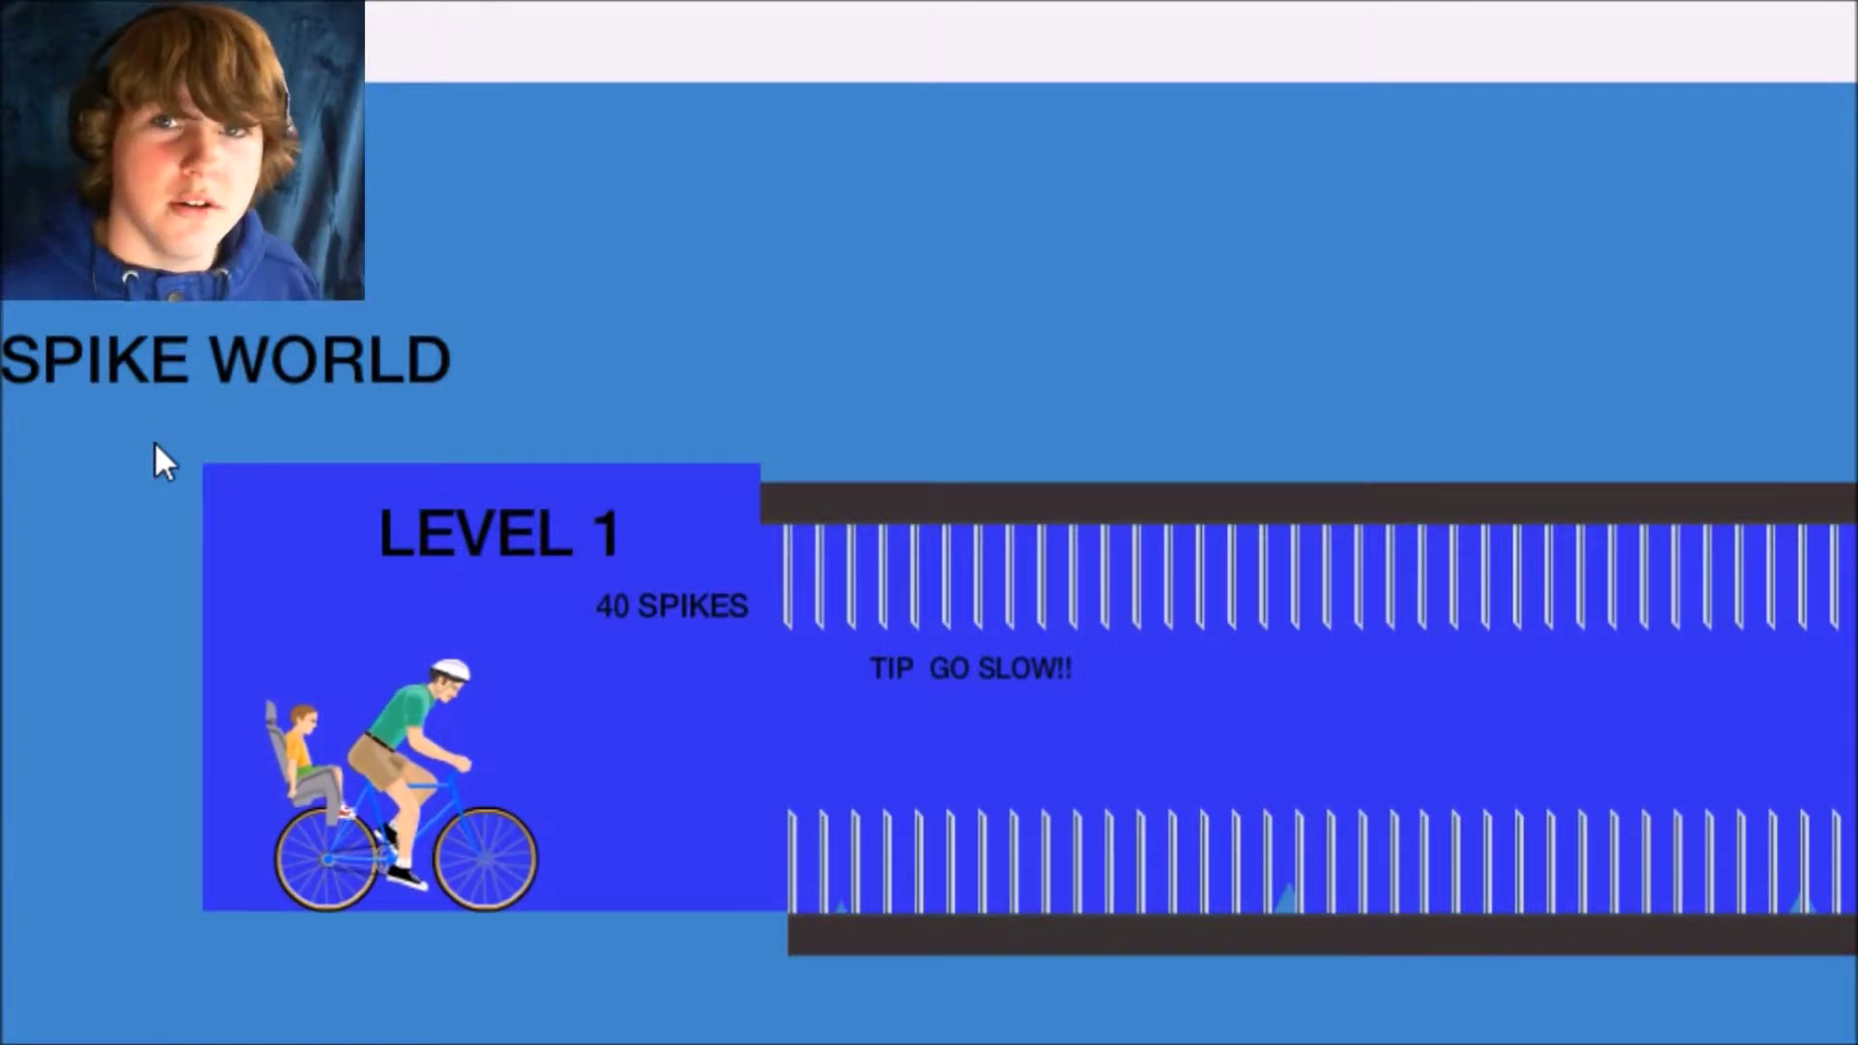
- Pedal the cyclist and child through the Spike World Level 1 corridor, hopping once with Space
{"action": "key", "text": "Up"}
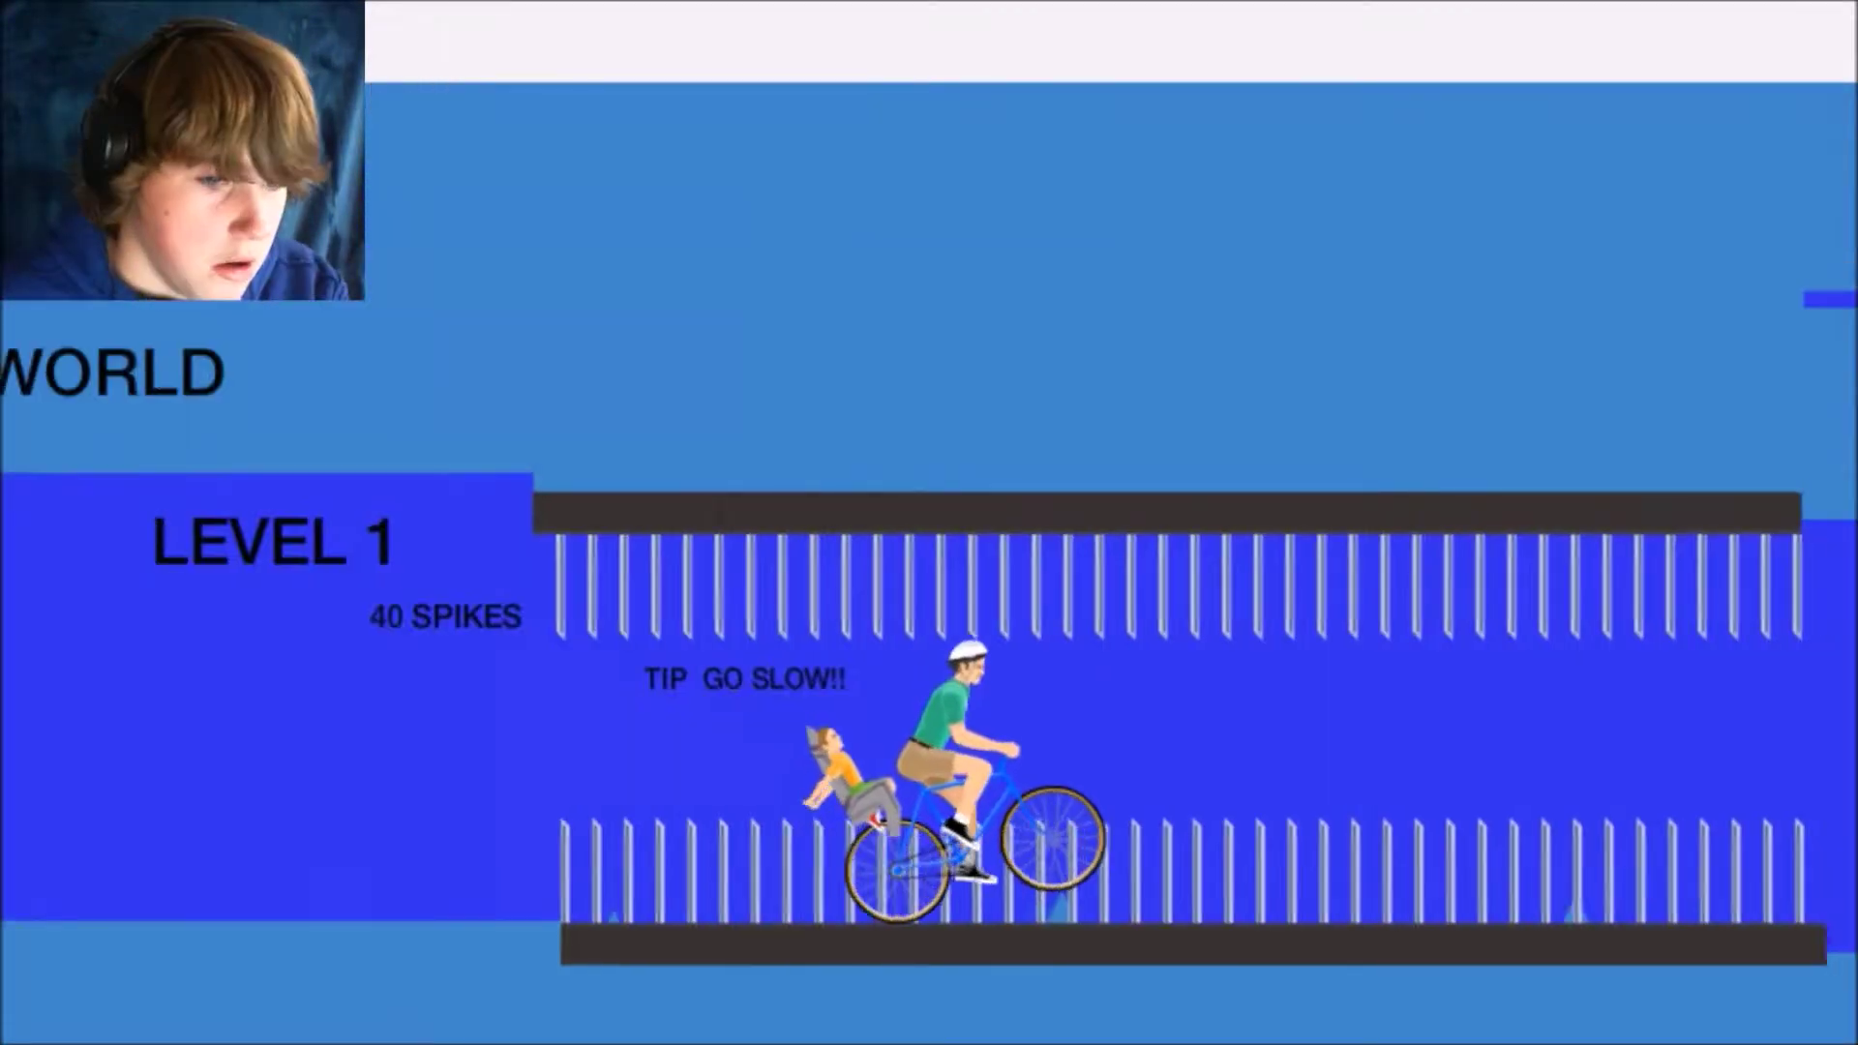
{"action": "key", "text": "Up"}
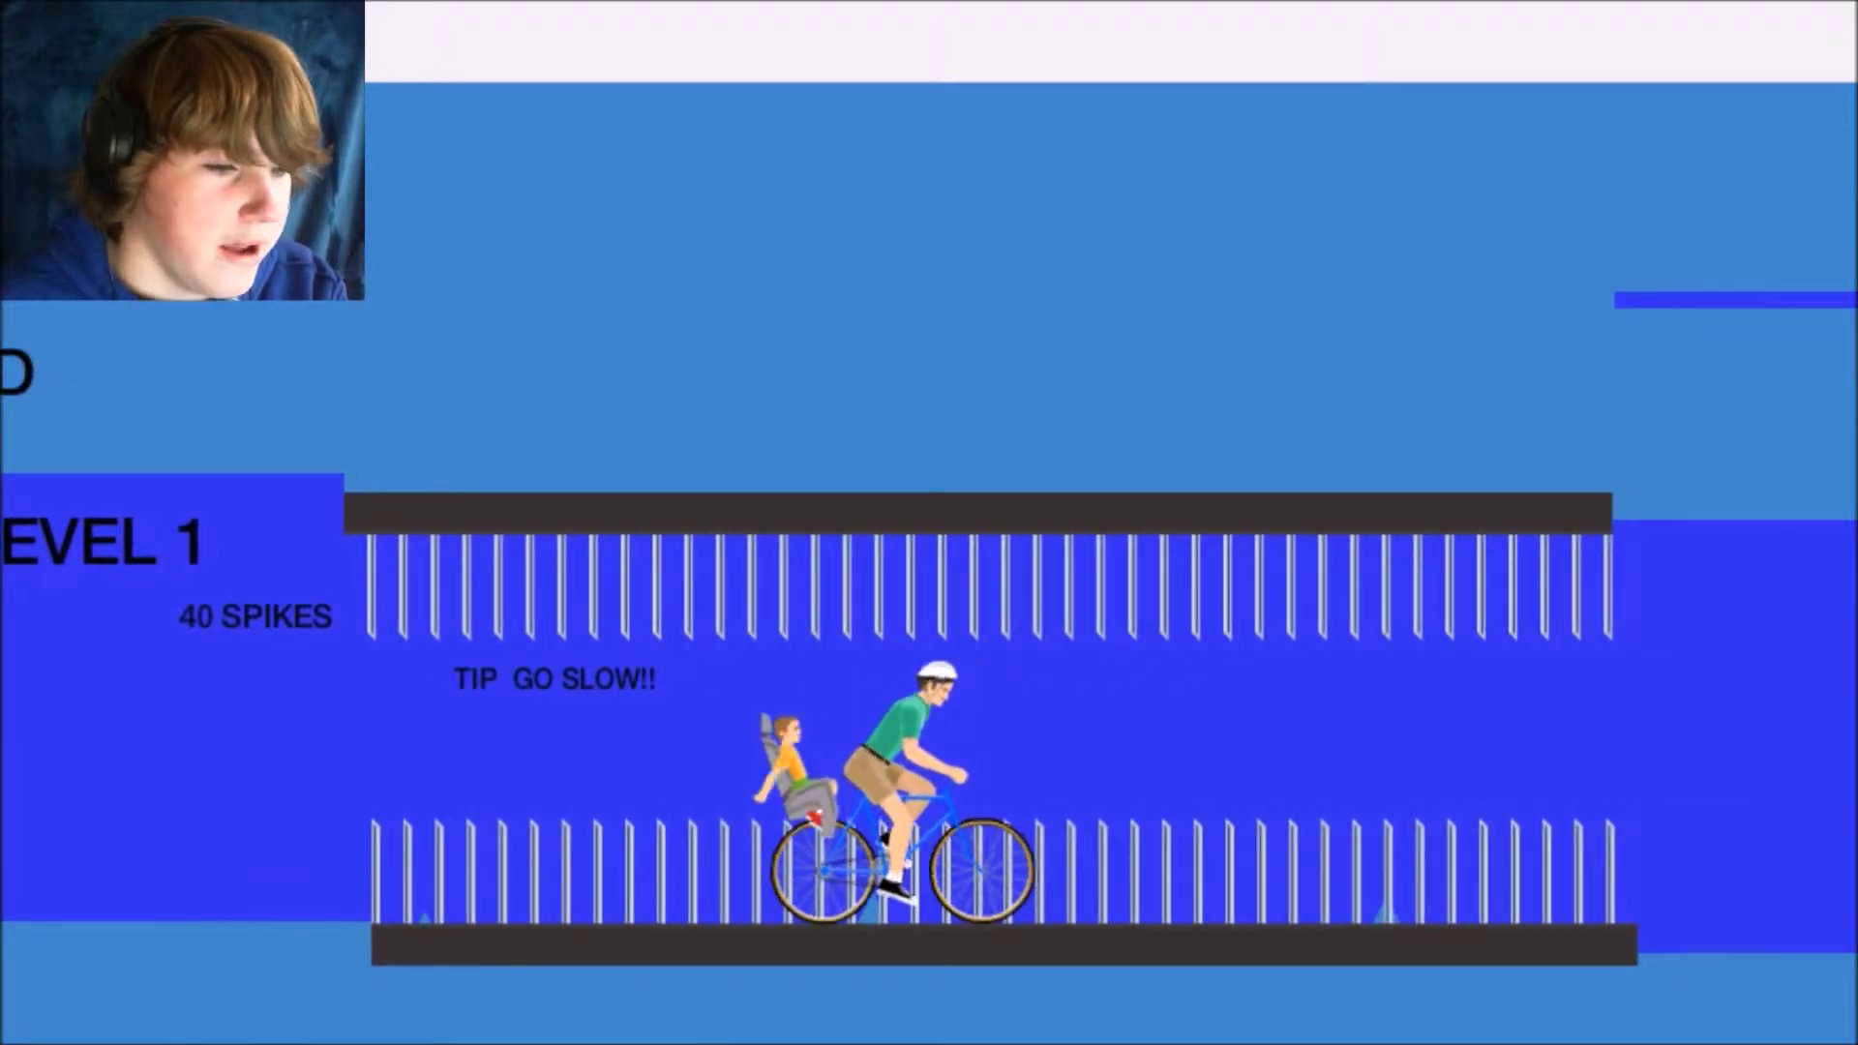
{"action": "key", "text": "space"}
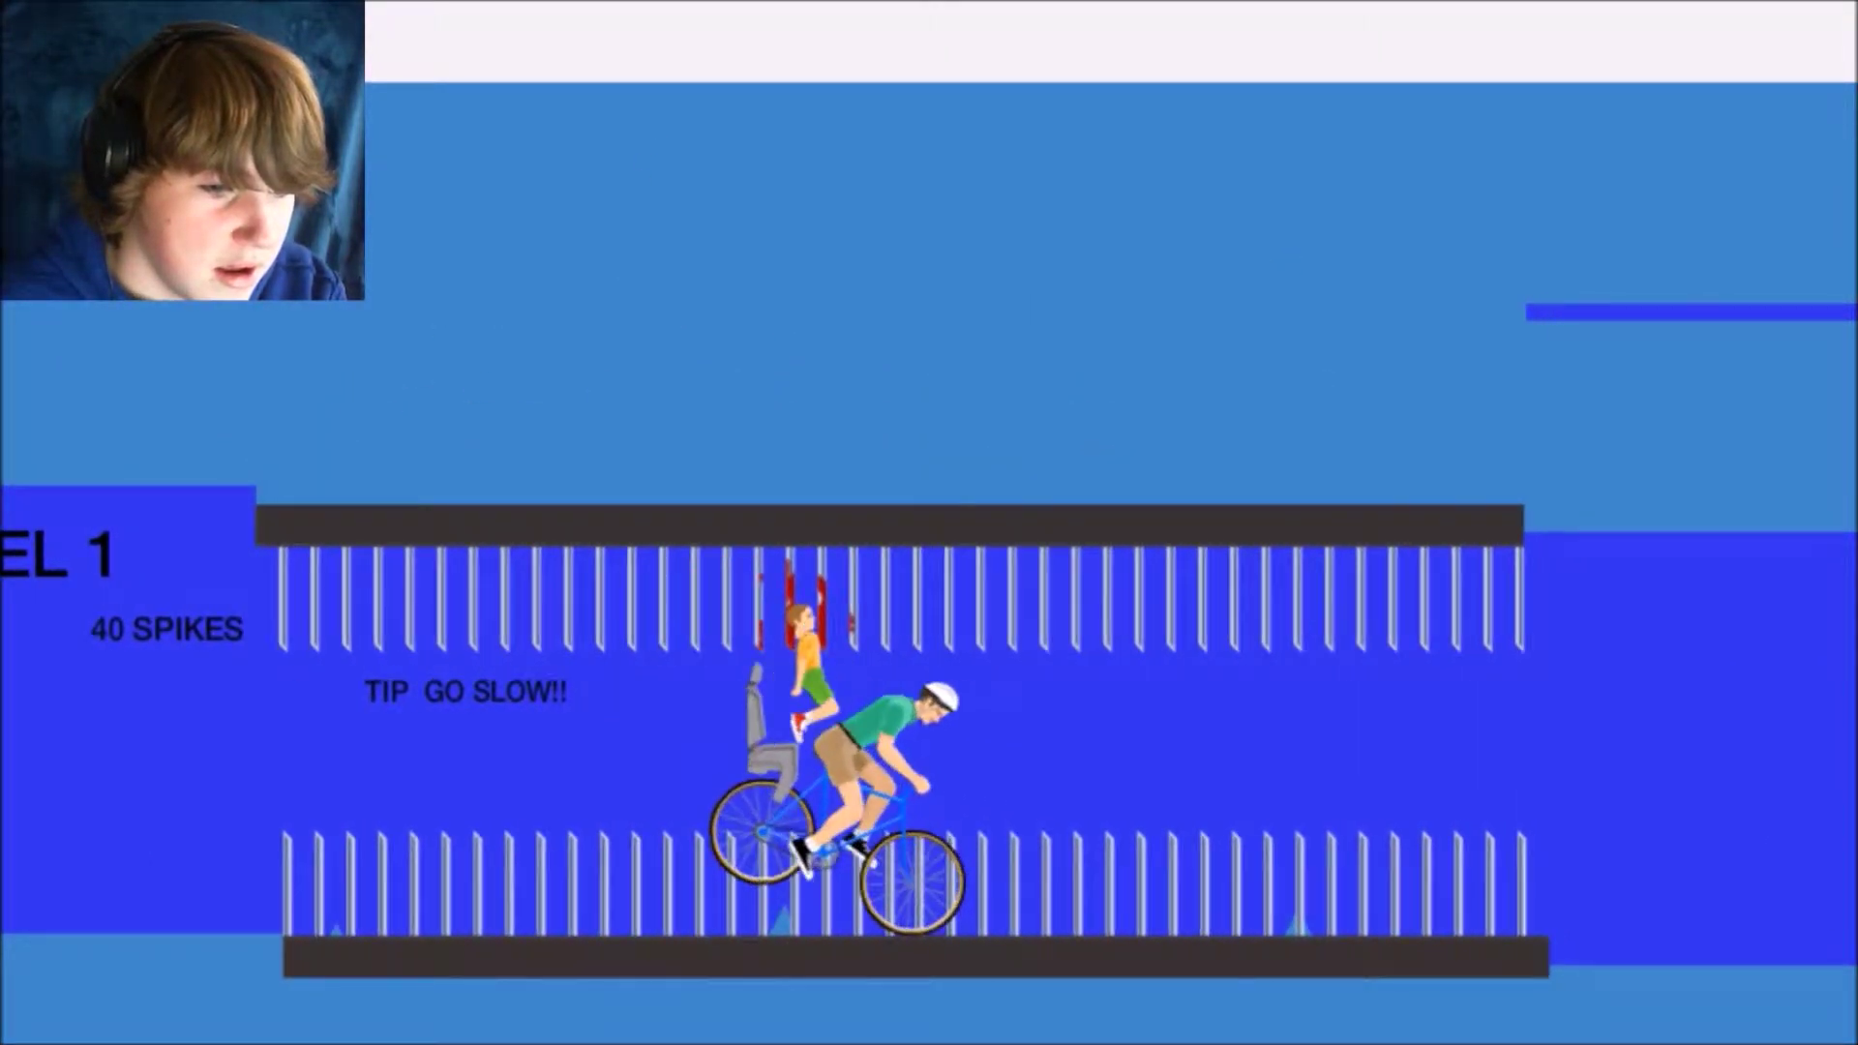
{"action": "key", "text": "Right"}
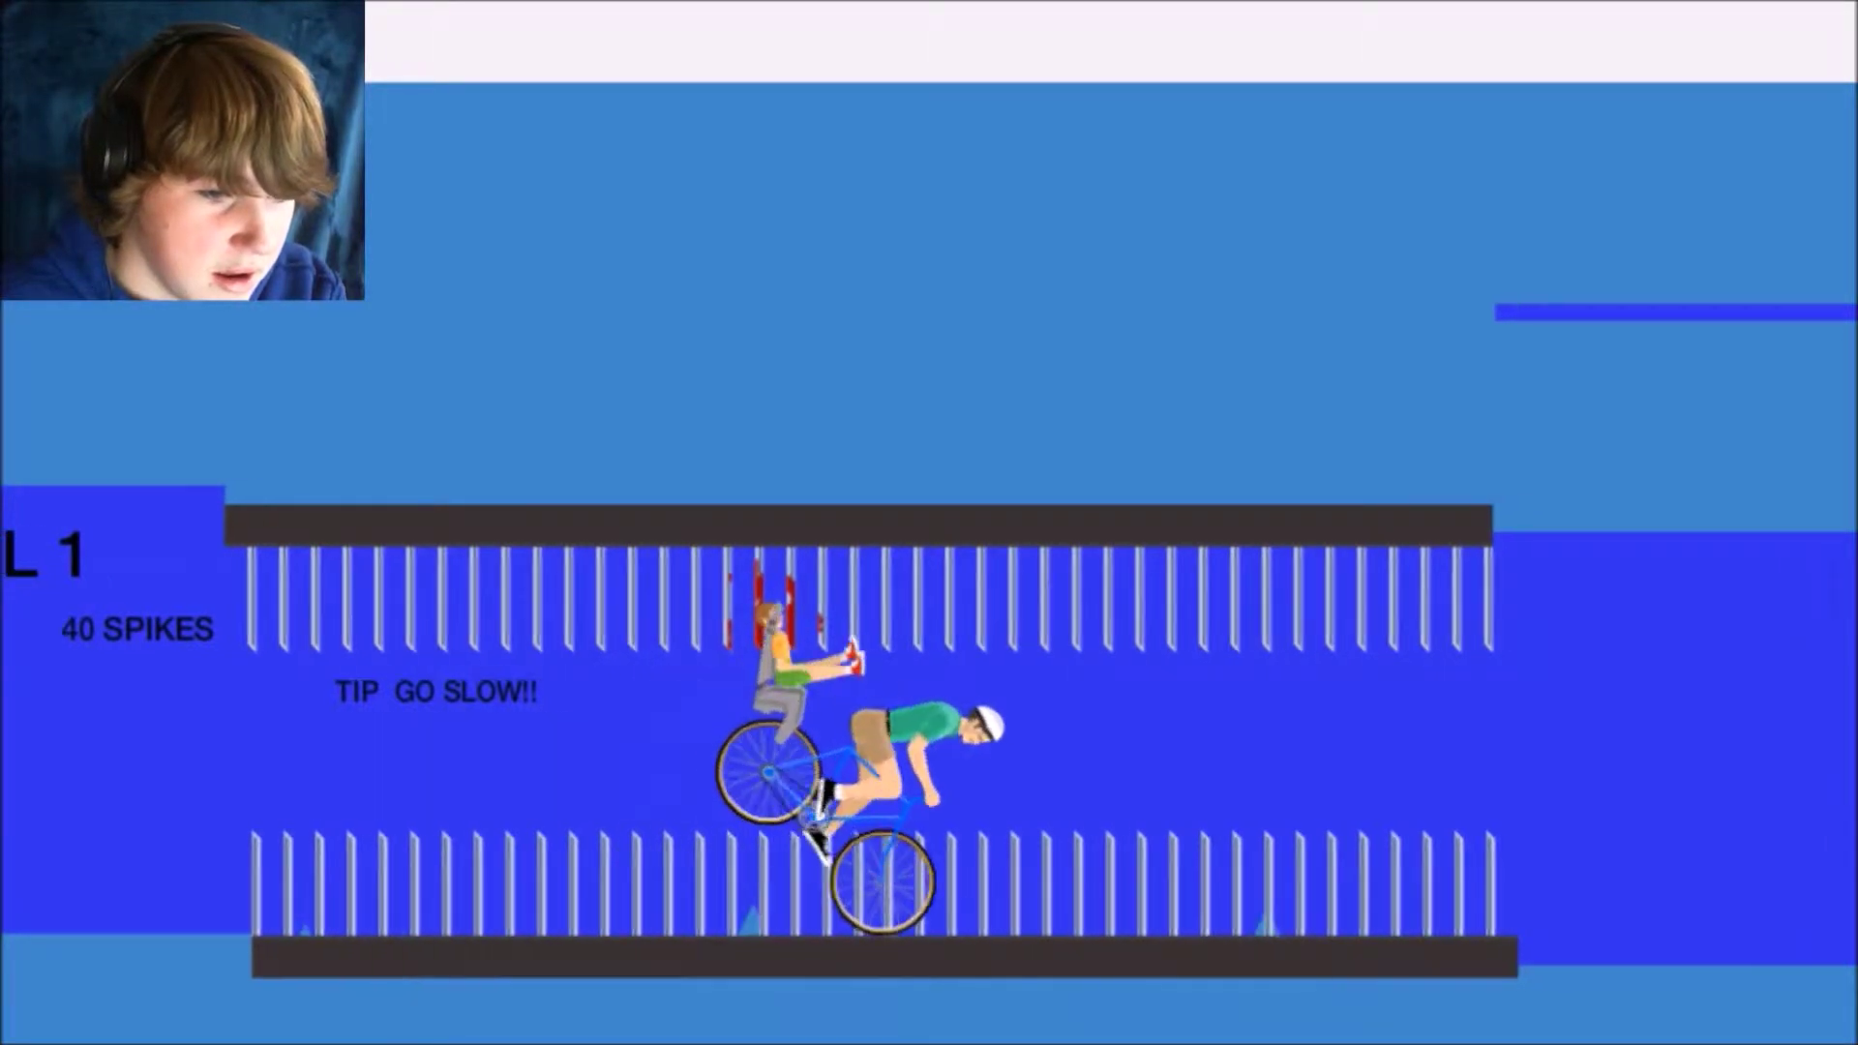
{"action": "key", "text": "Down"}
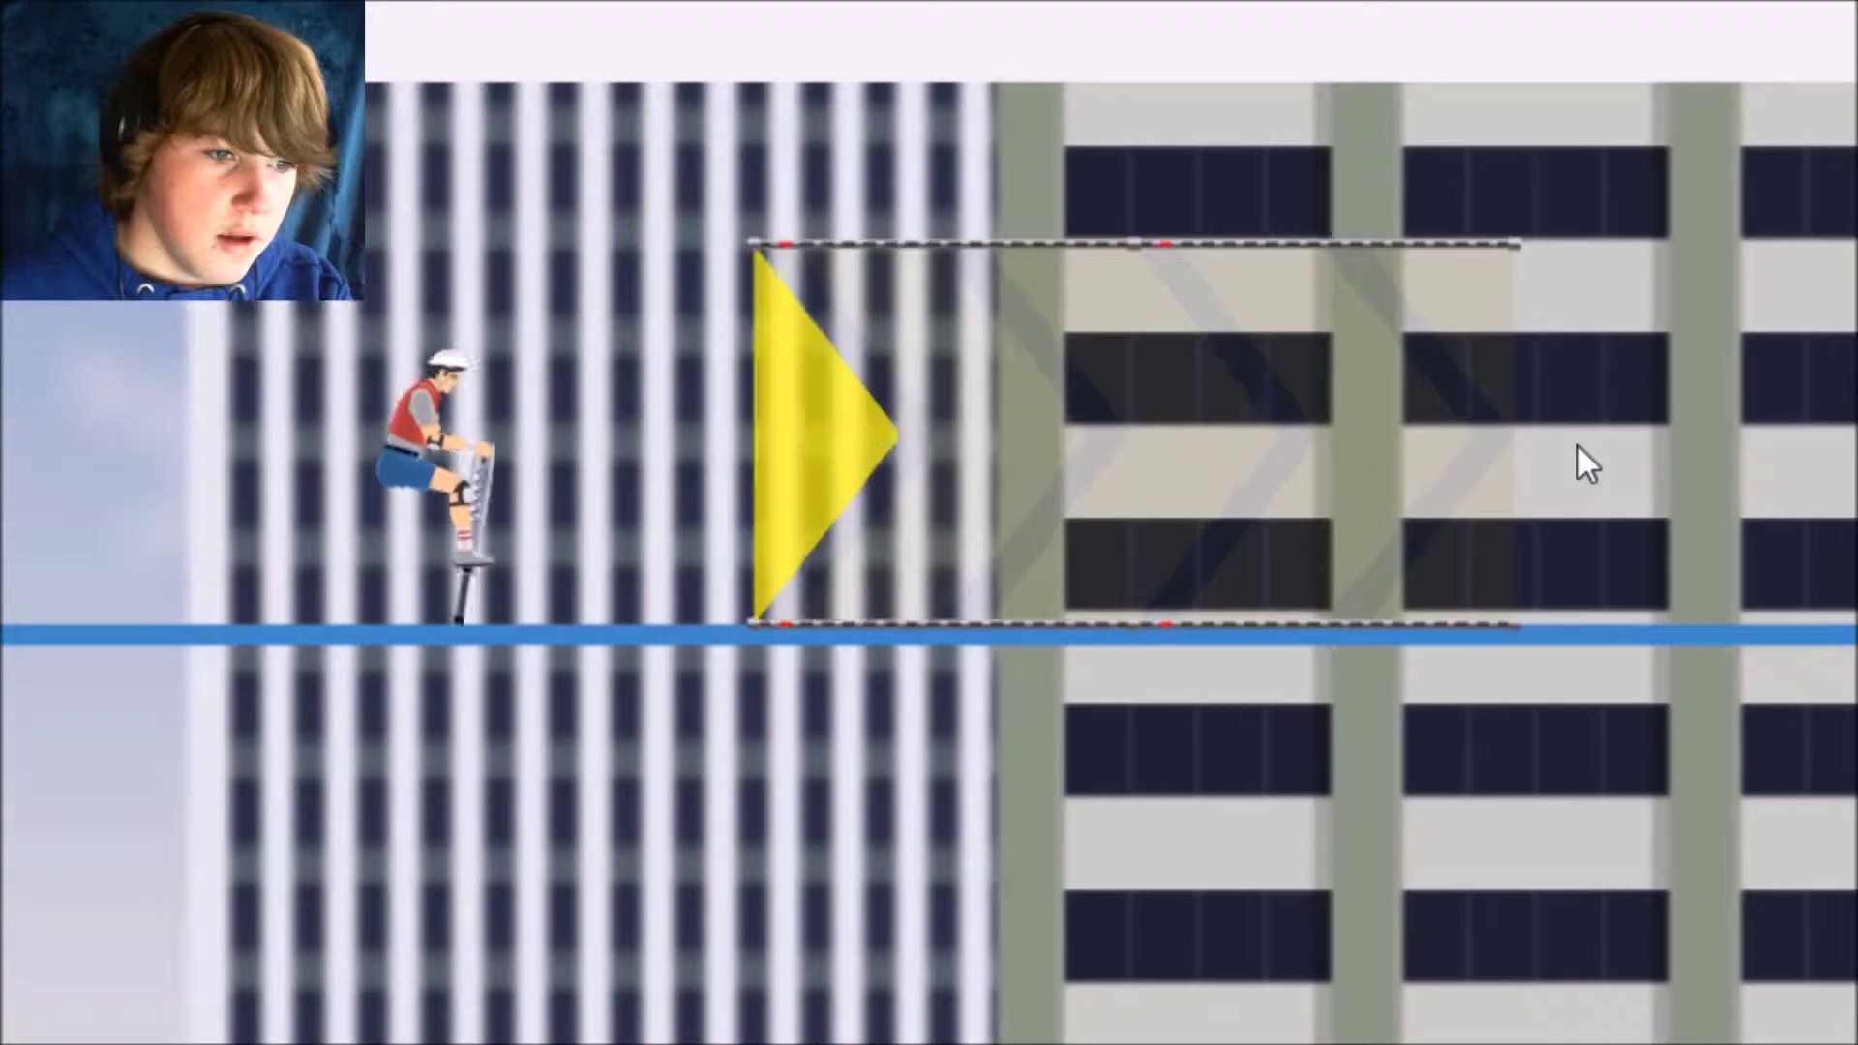
- Hop the pogo-stick rider forward into the yellow booster on the city level
{"action": "key", "text": "Right"}
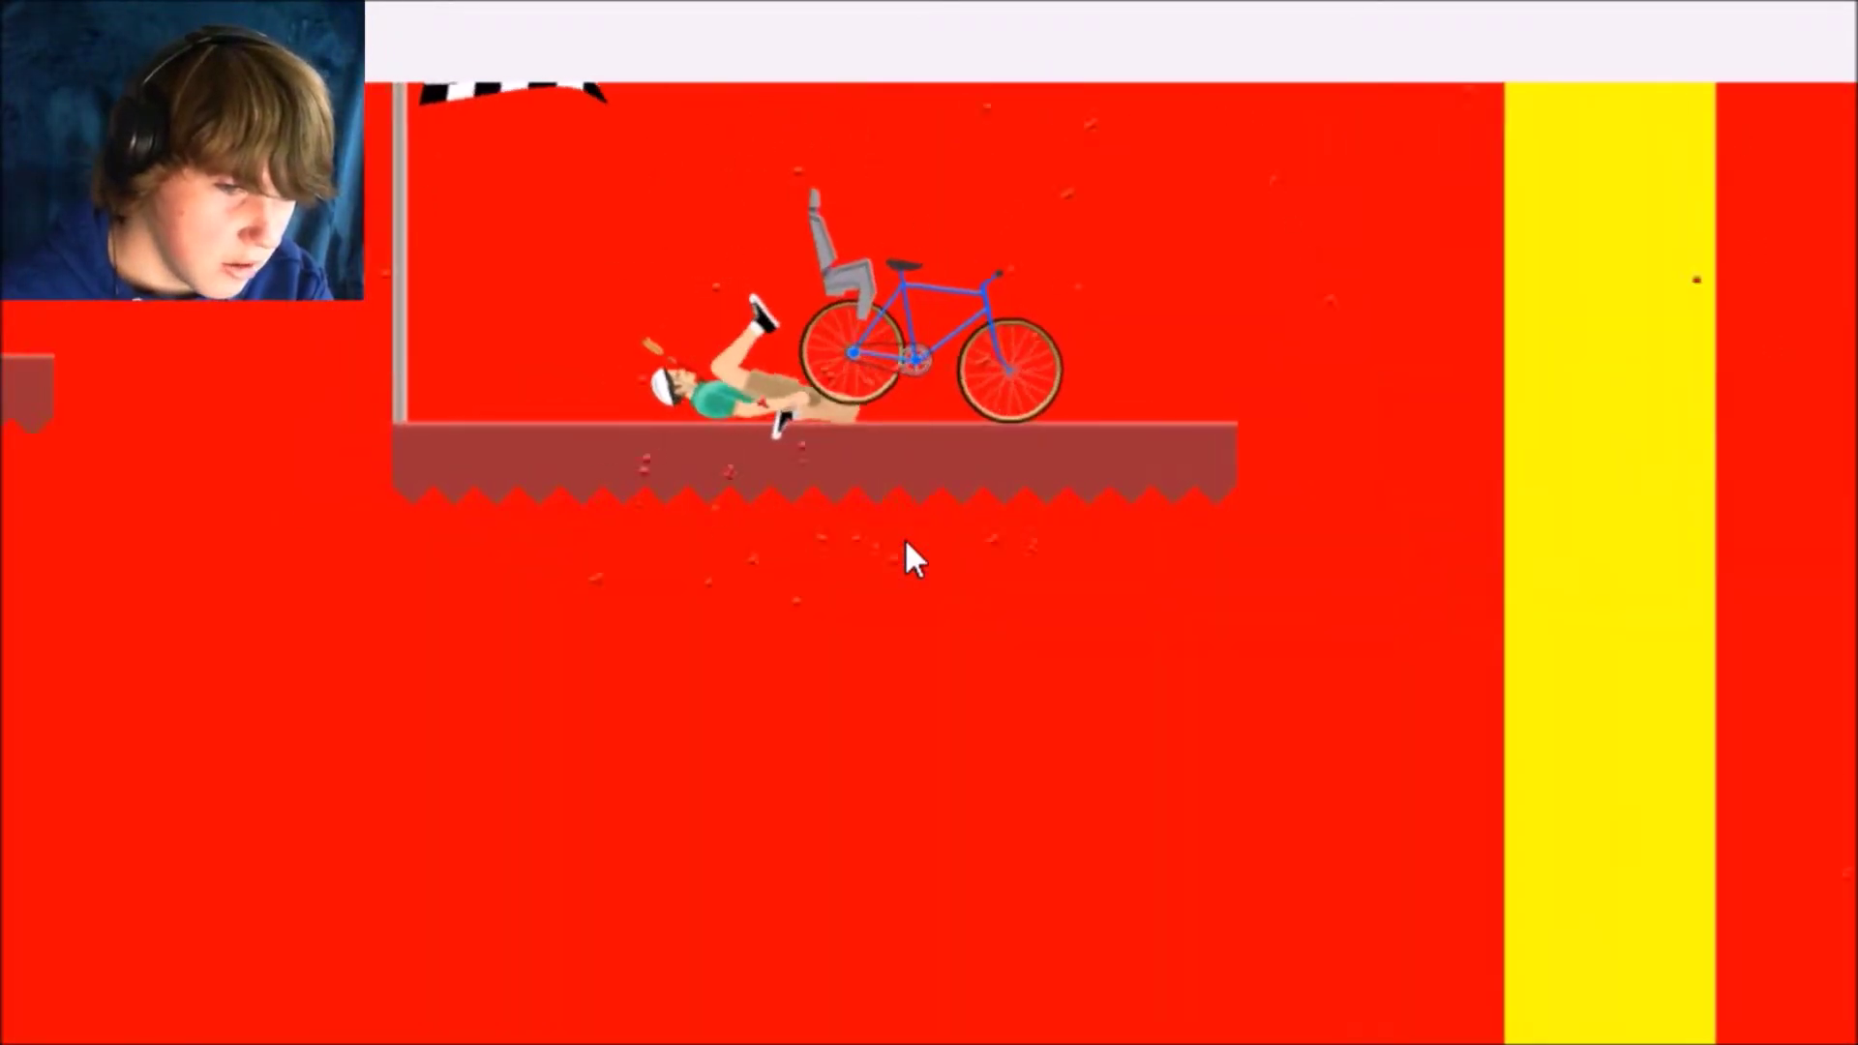
- Respawn the cyclist on the red level with Enter
{"action": "key", "text": "Return"}
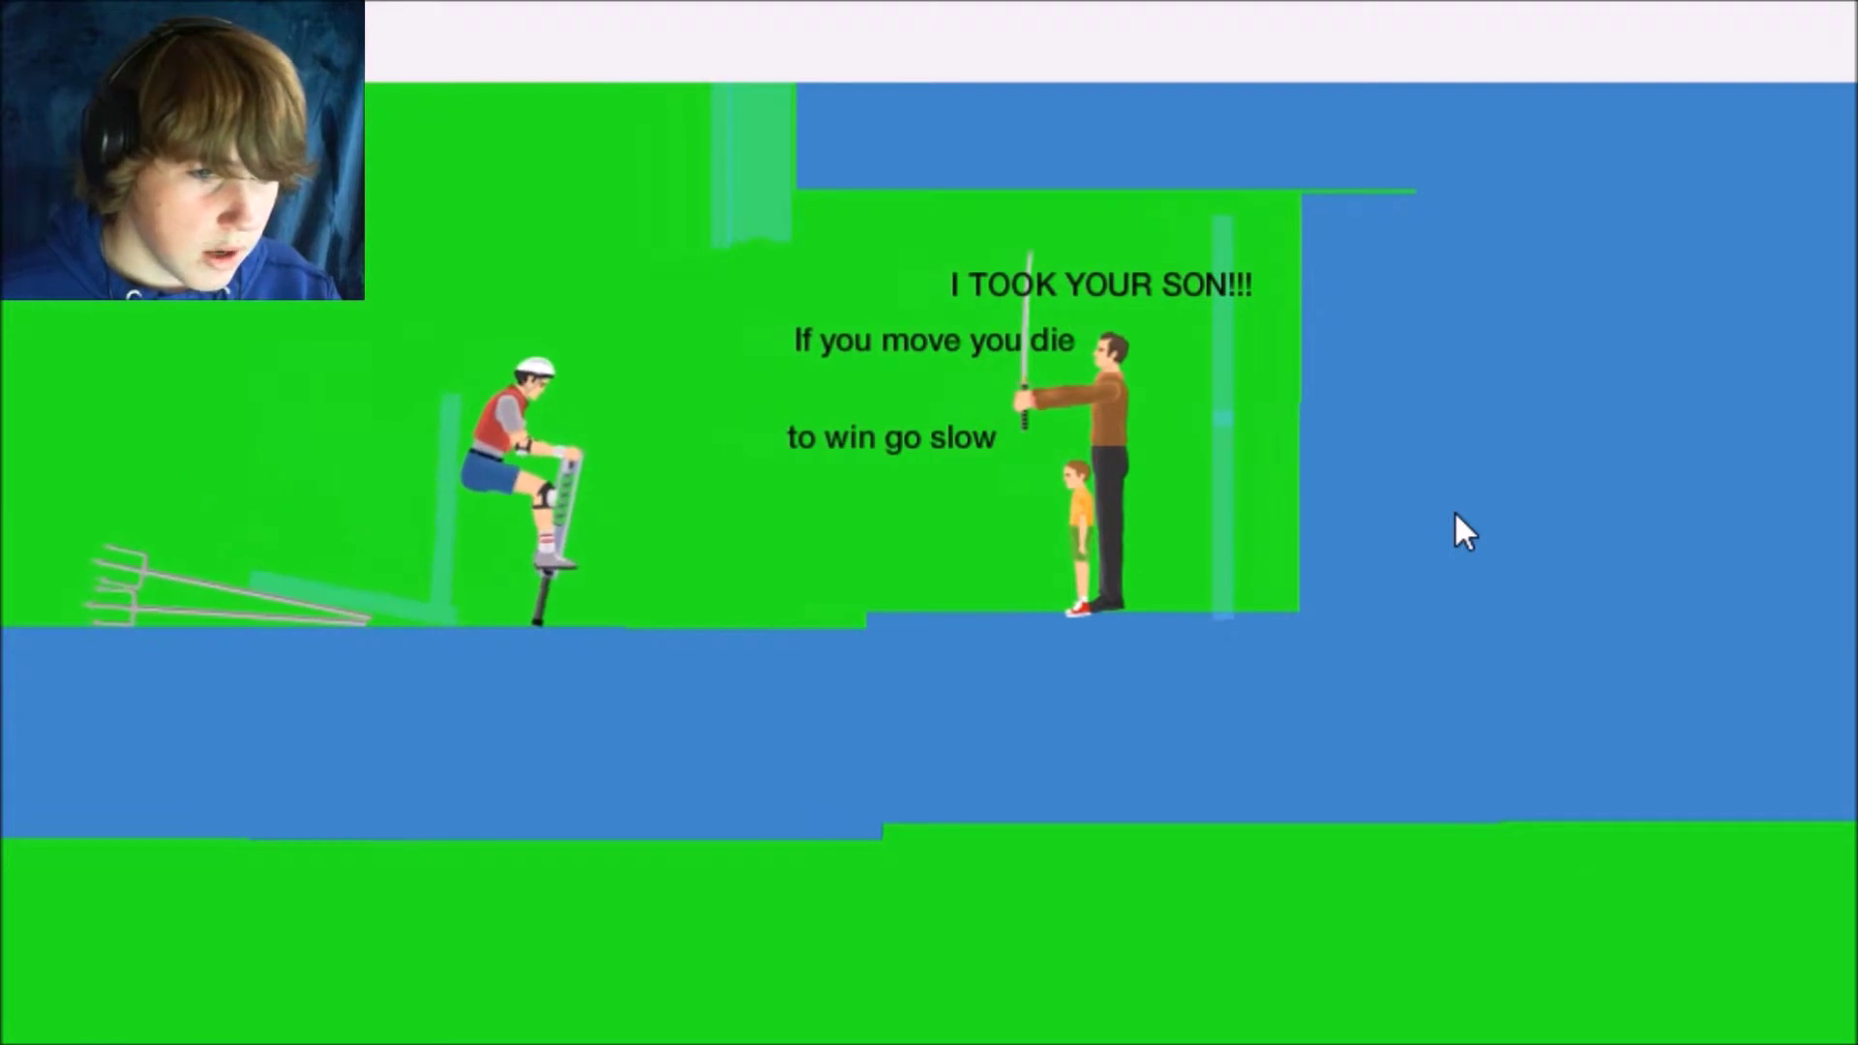
- Bounce and flip the pogo rider onto the sword-wielding man holding the boy
{"action": "key", "text": "Left"}
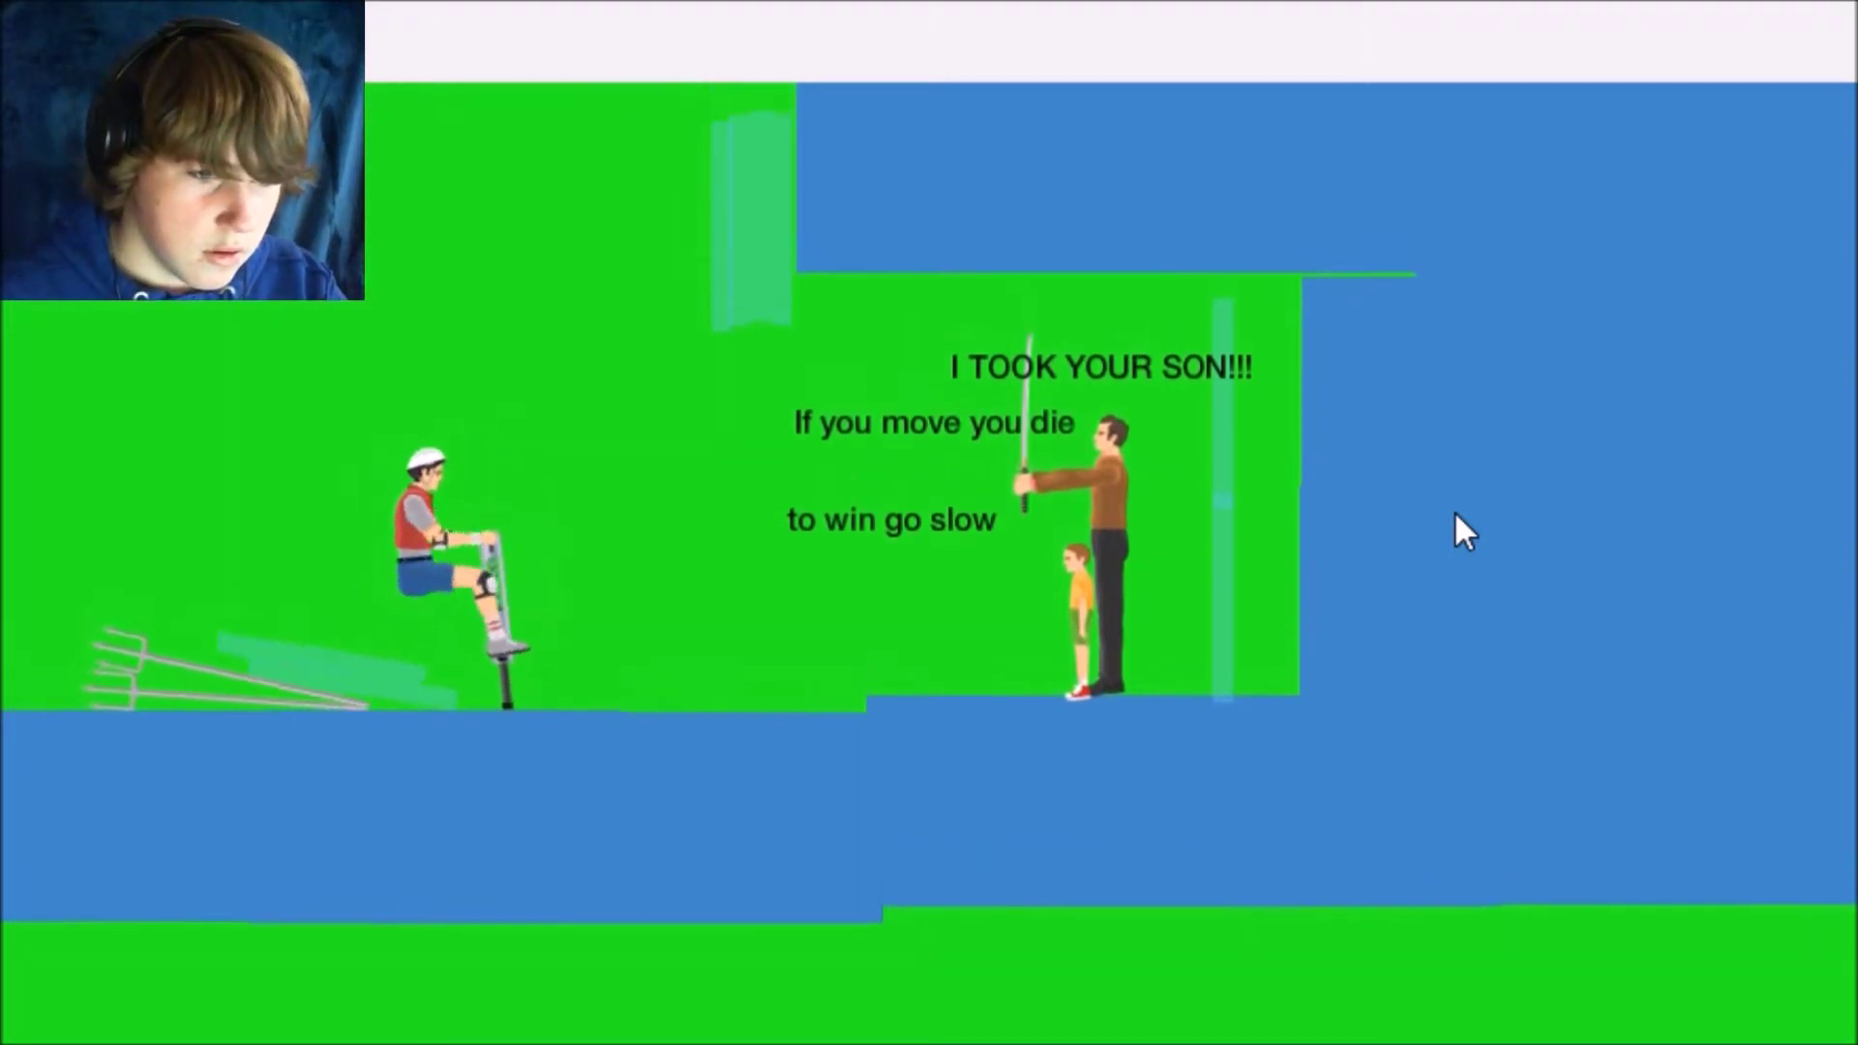
{"action": "key", "text": "Right"}
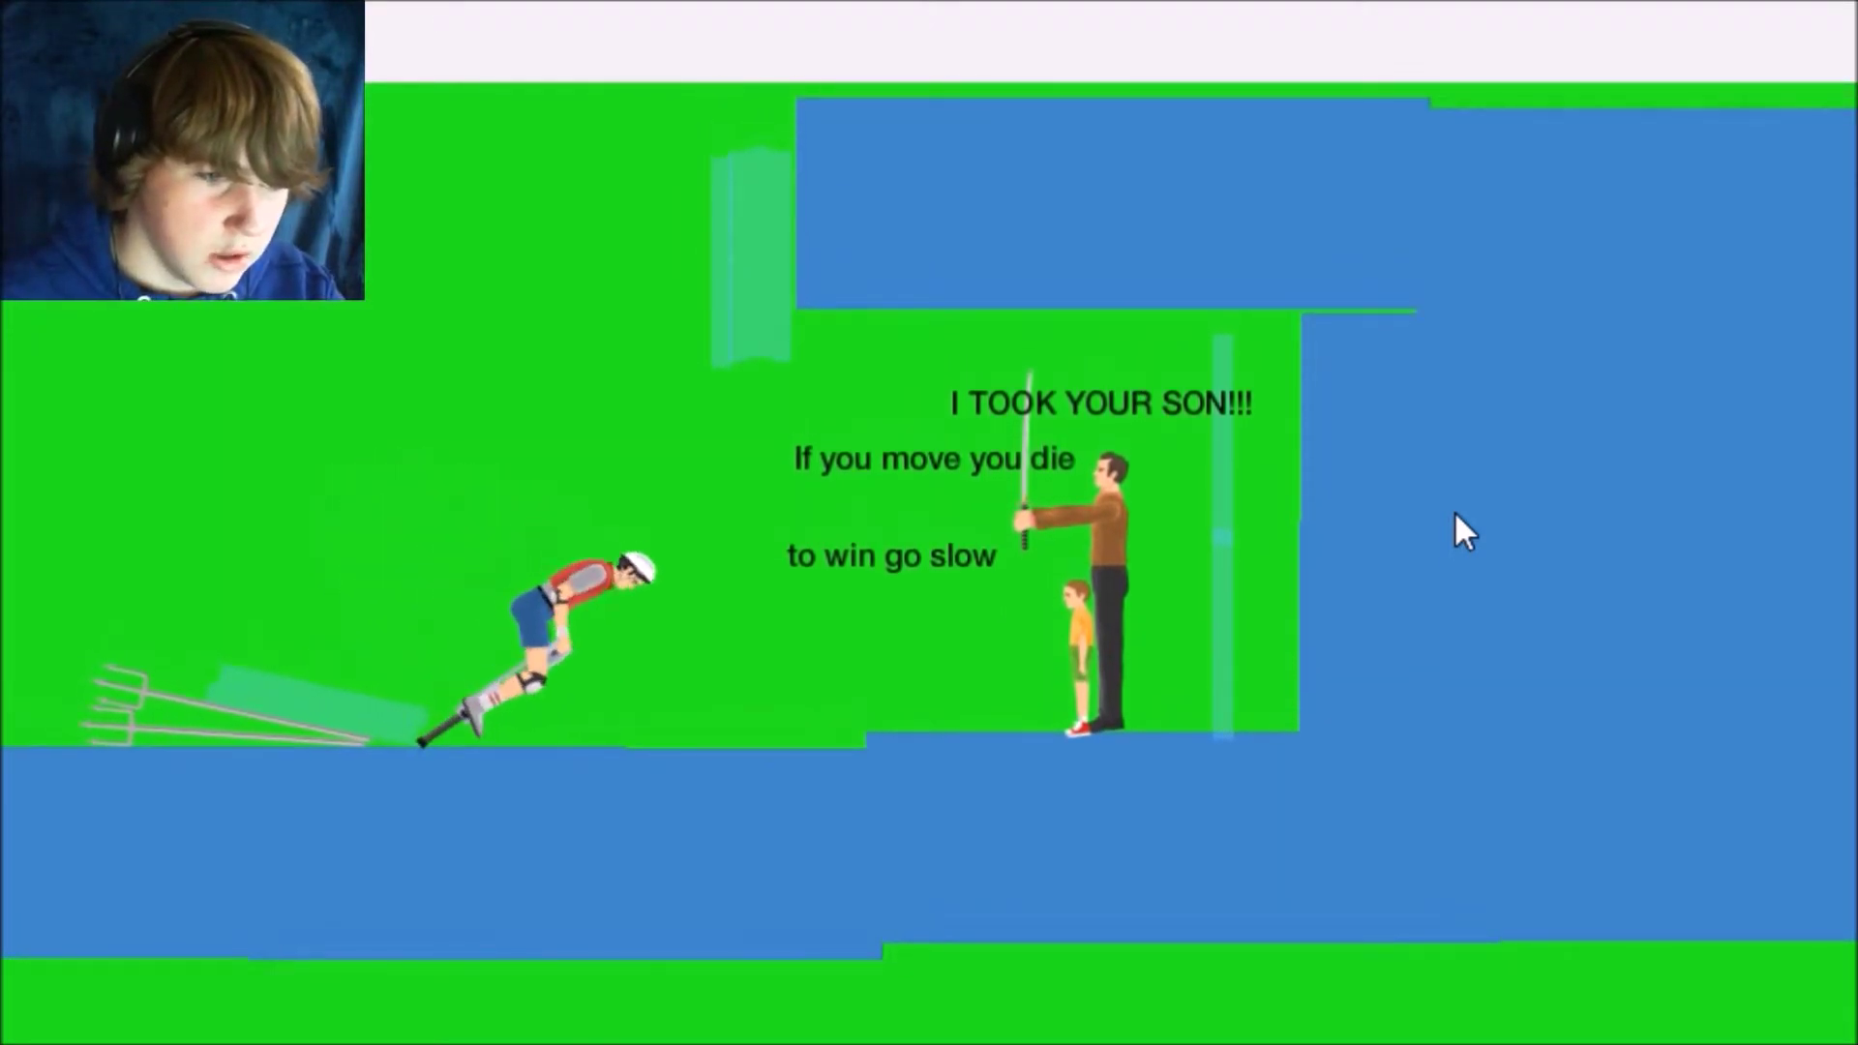
{"action": "key", "text": "Left"}
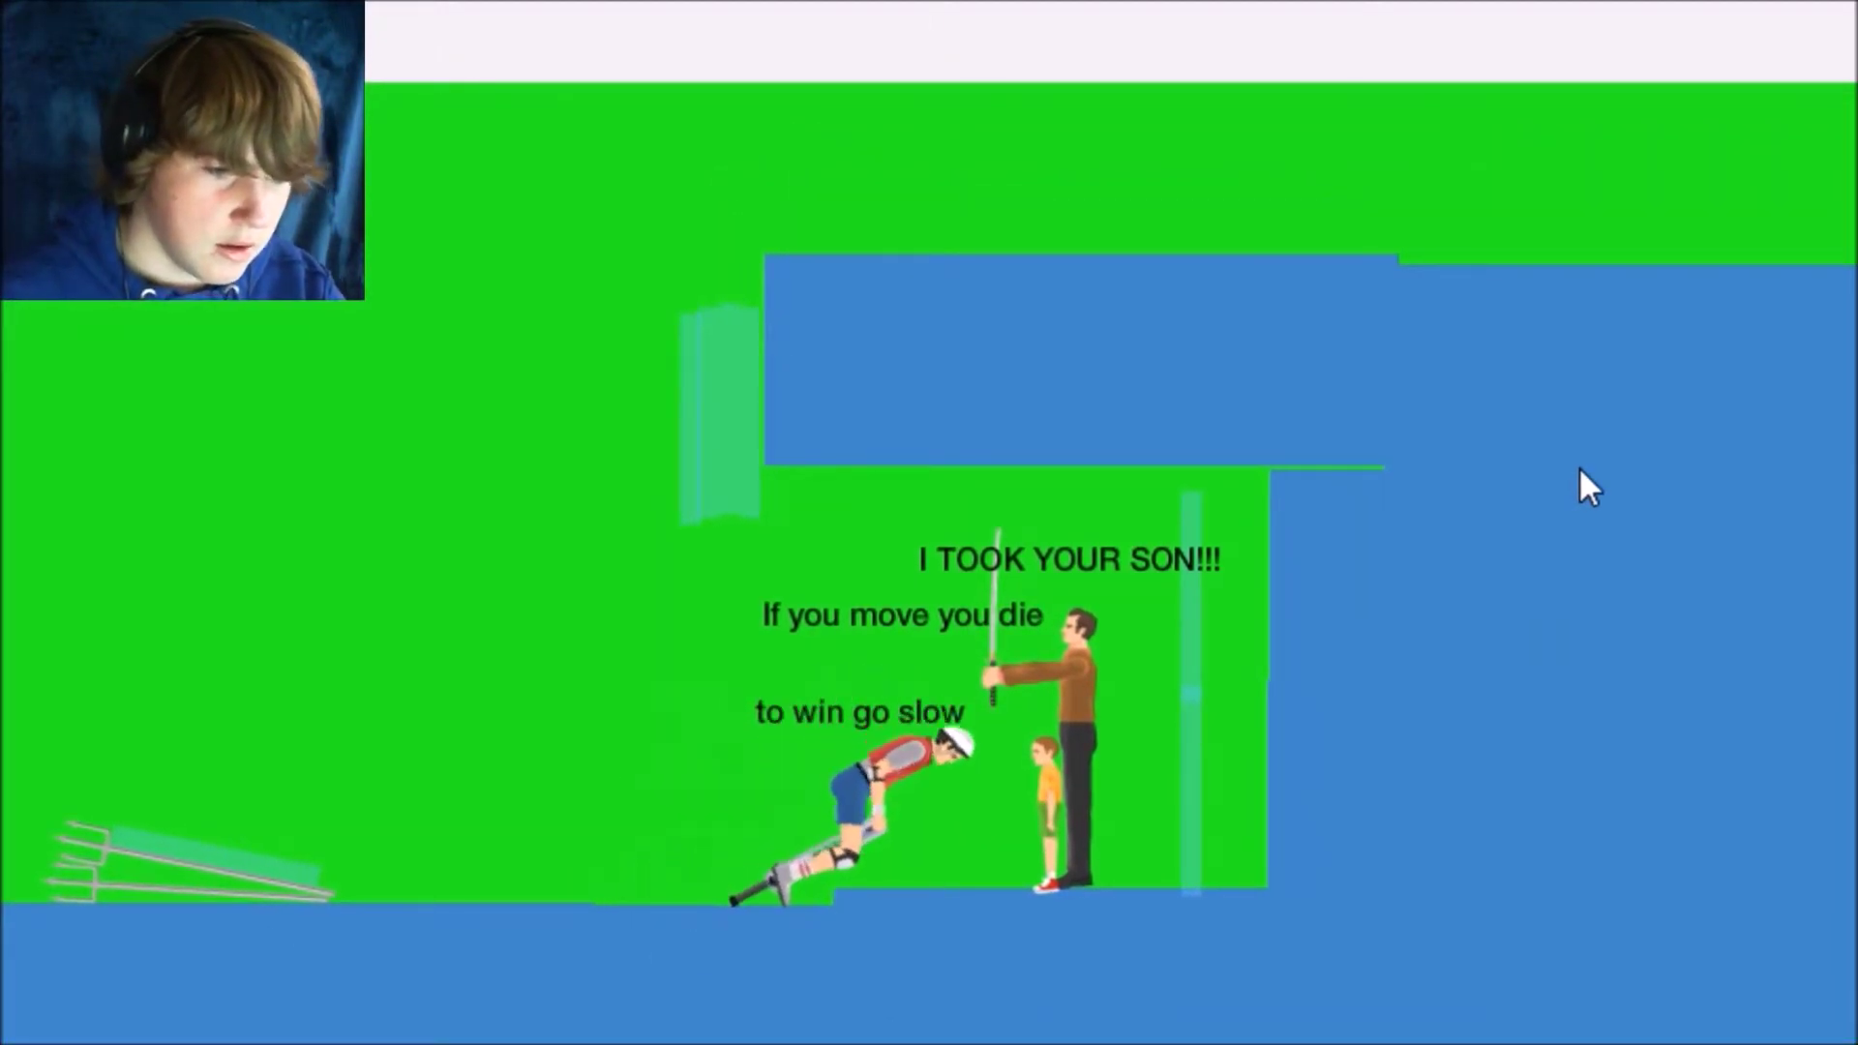
{"action": "key", "text": "Left"}
{"action": "key", "text": "space"}
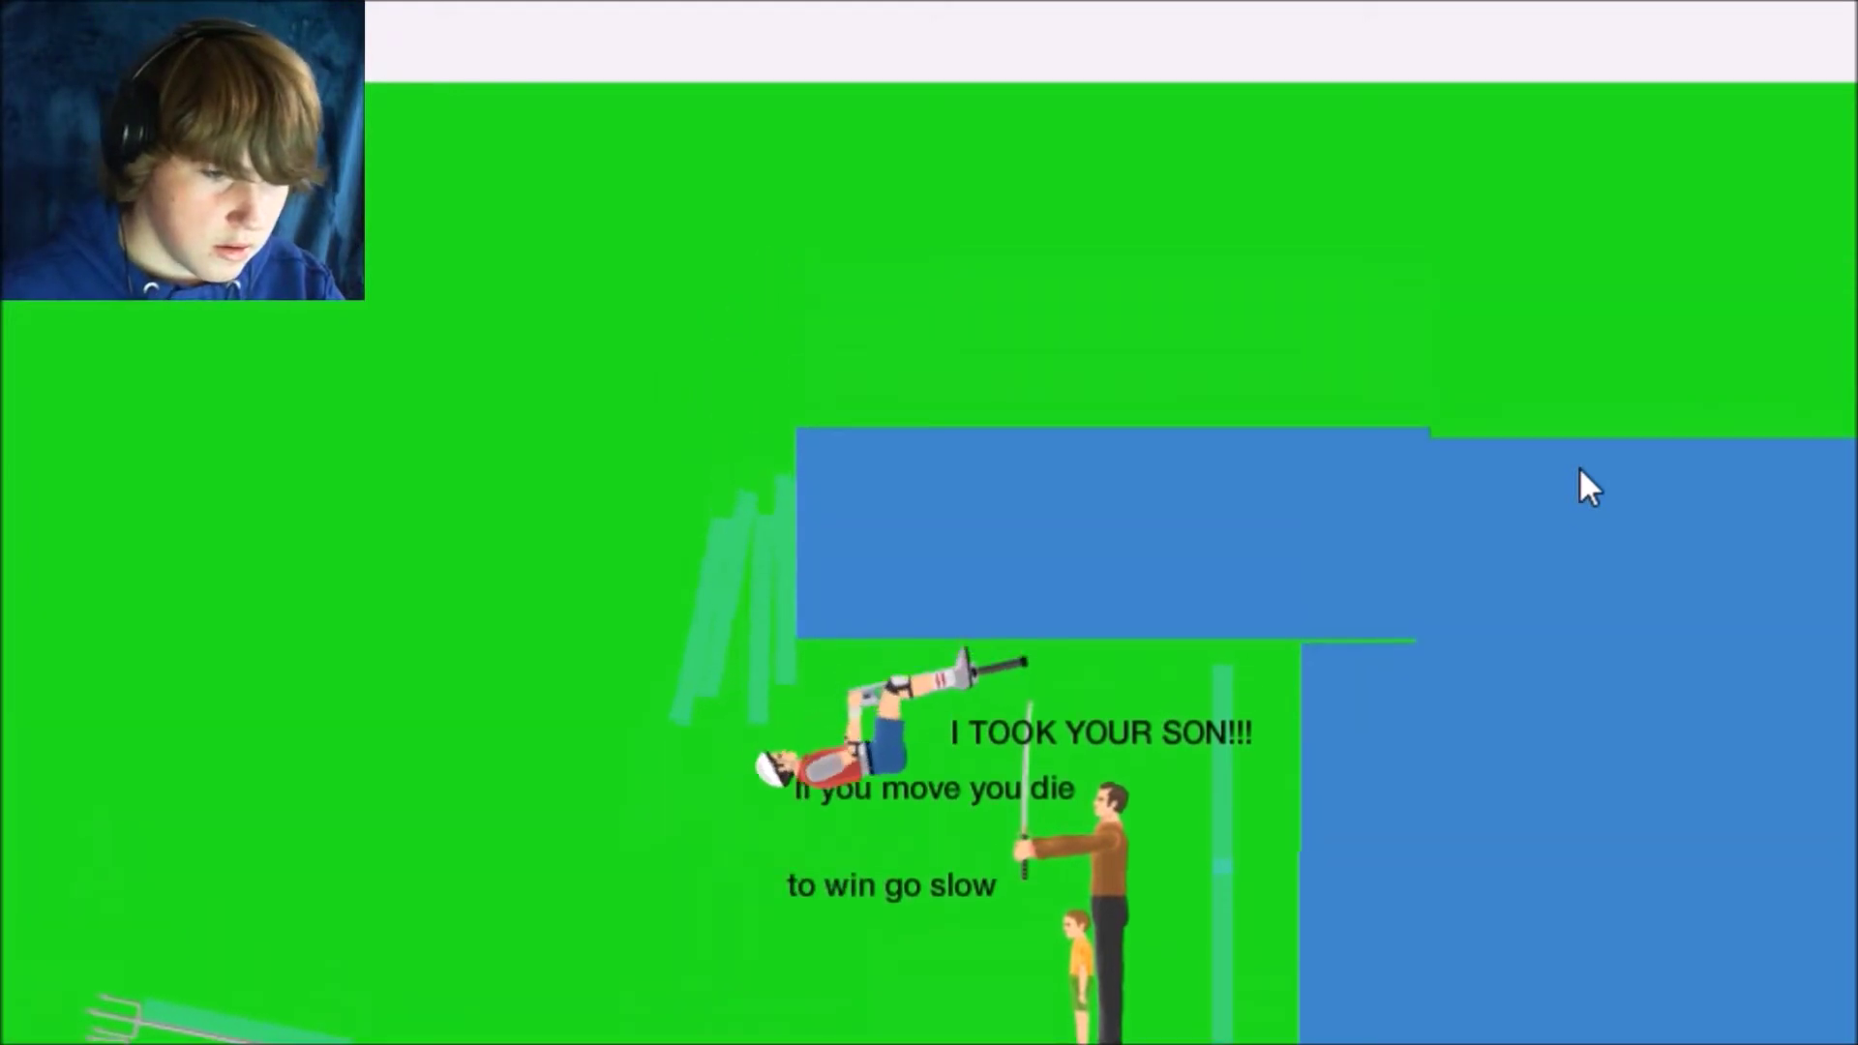
{"action": "key", "text": "Left"}
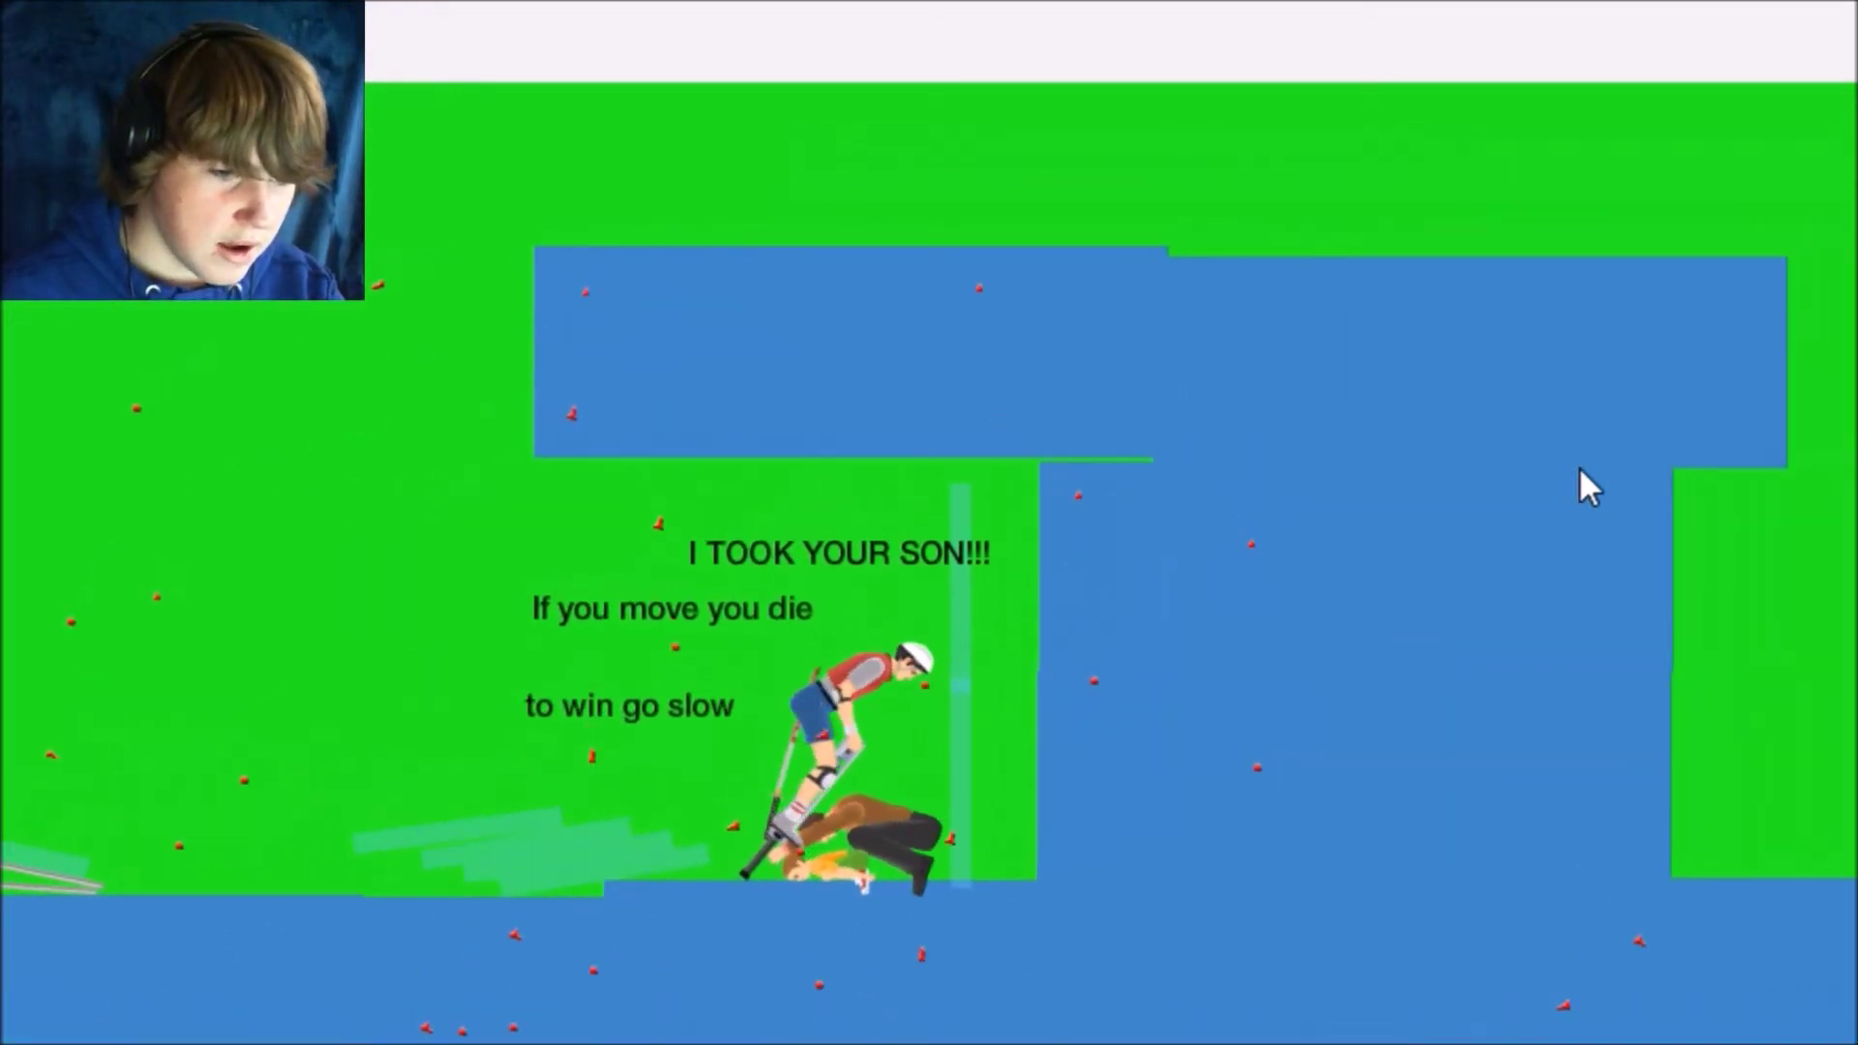
{"action": "key", "text": "Left"}
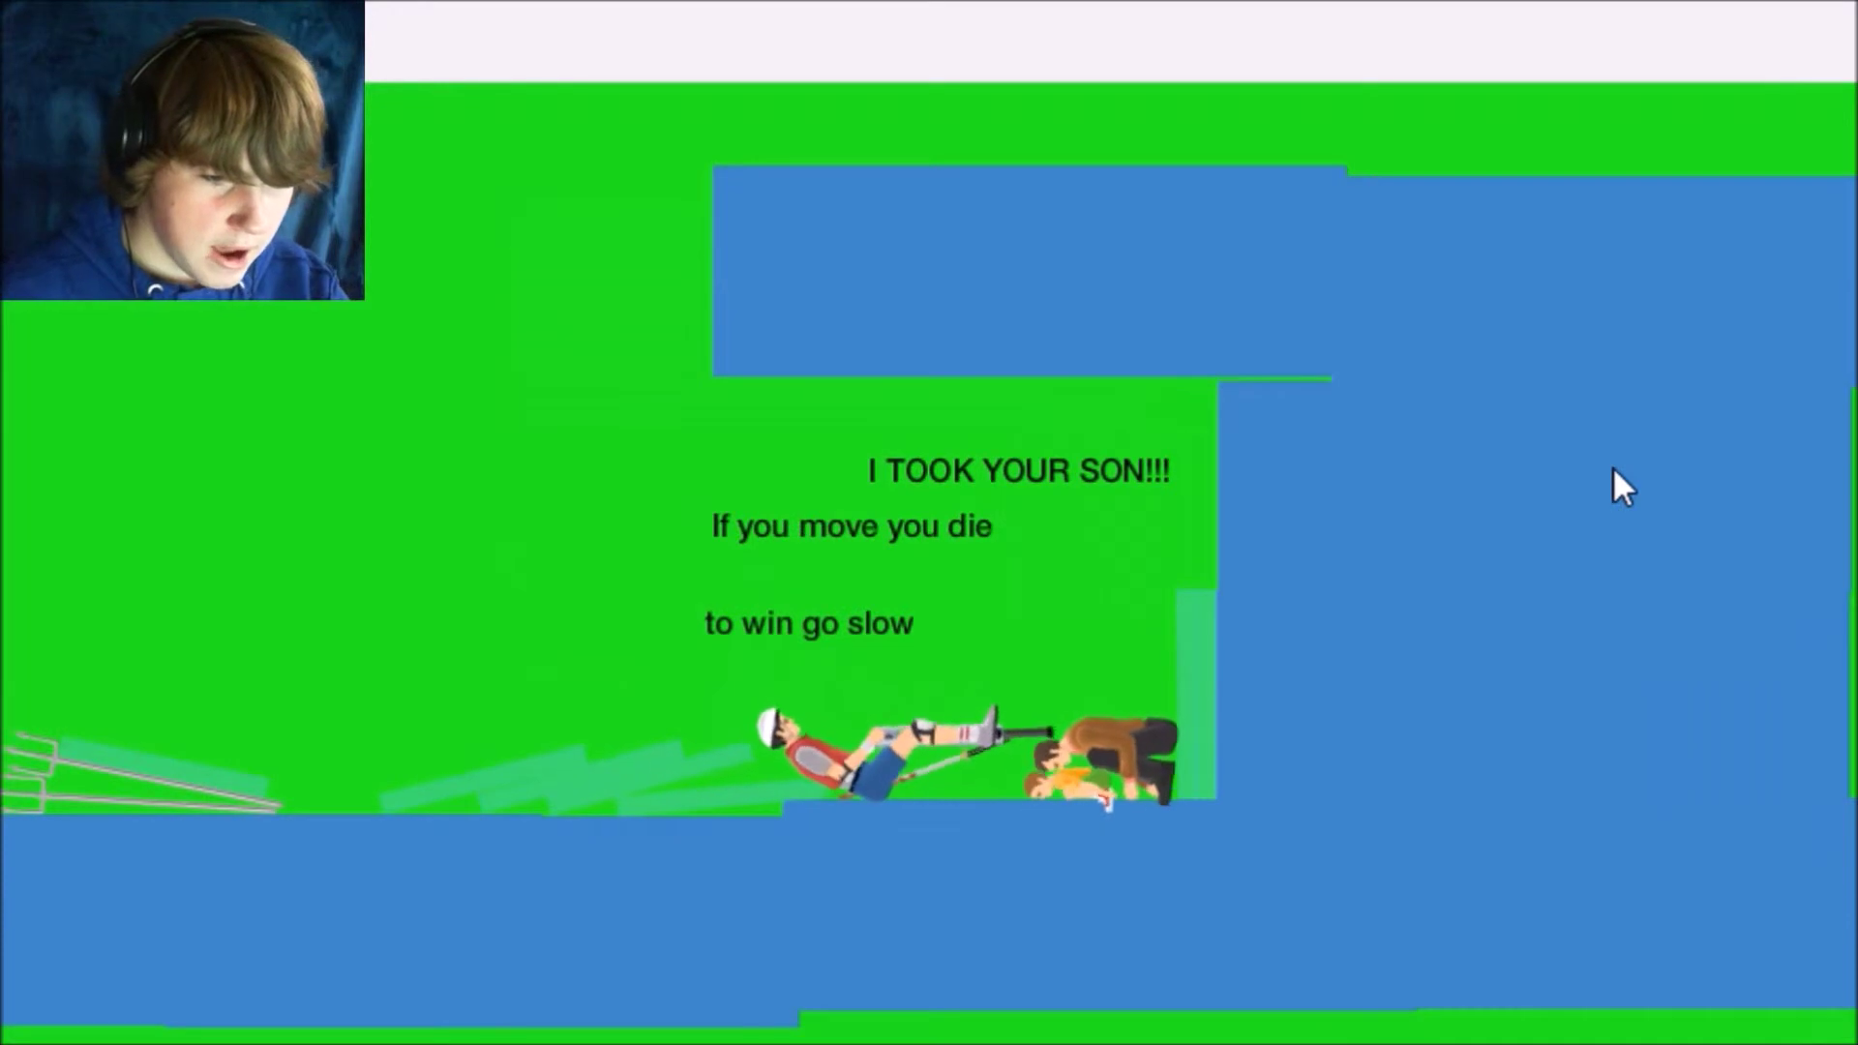
{"action": "key", "text": "Right"}
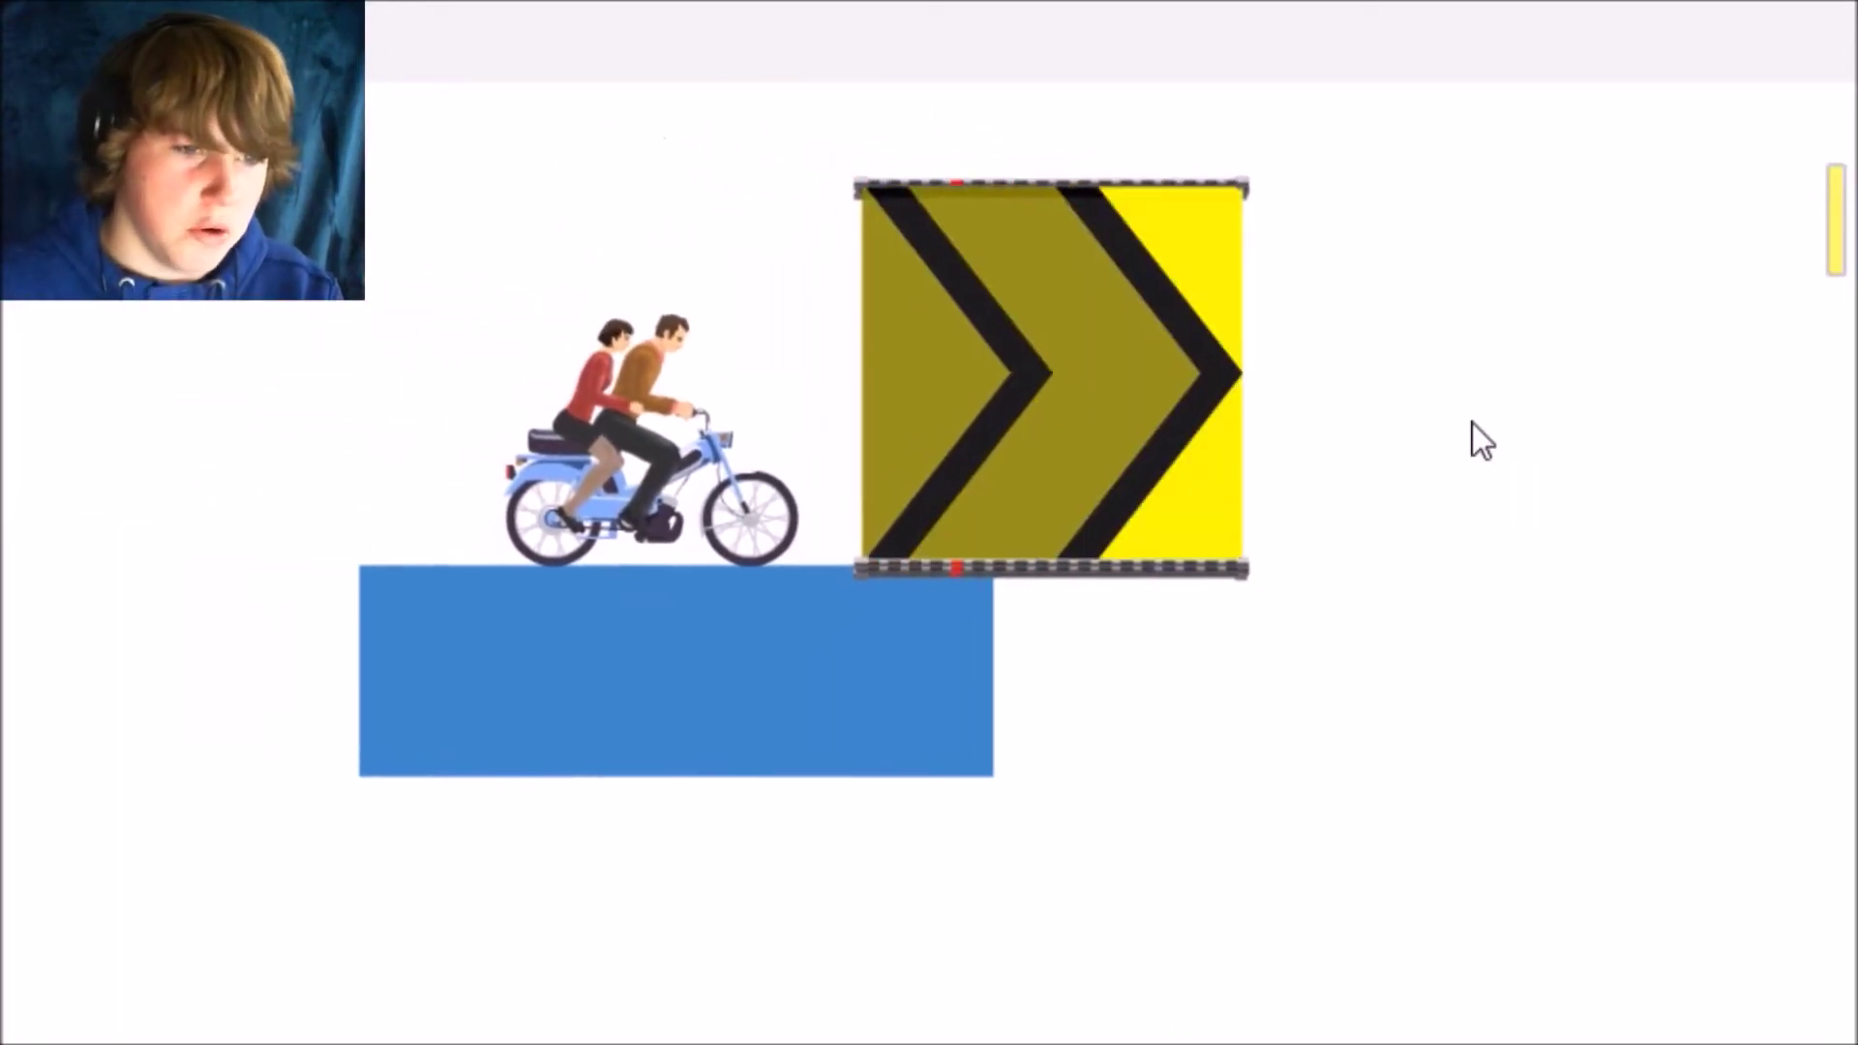
- Drive the moped onto the boost pad, then backflip the pogo rider onto the yellow pillar
{"action": "key", "text": "Up"}
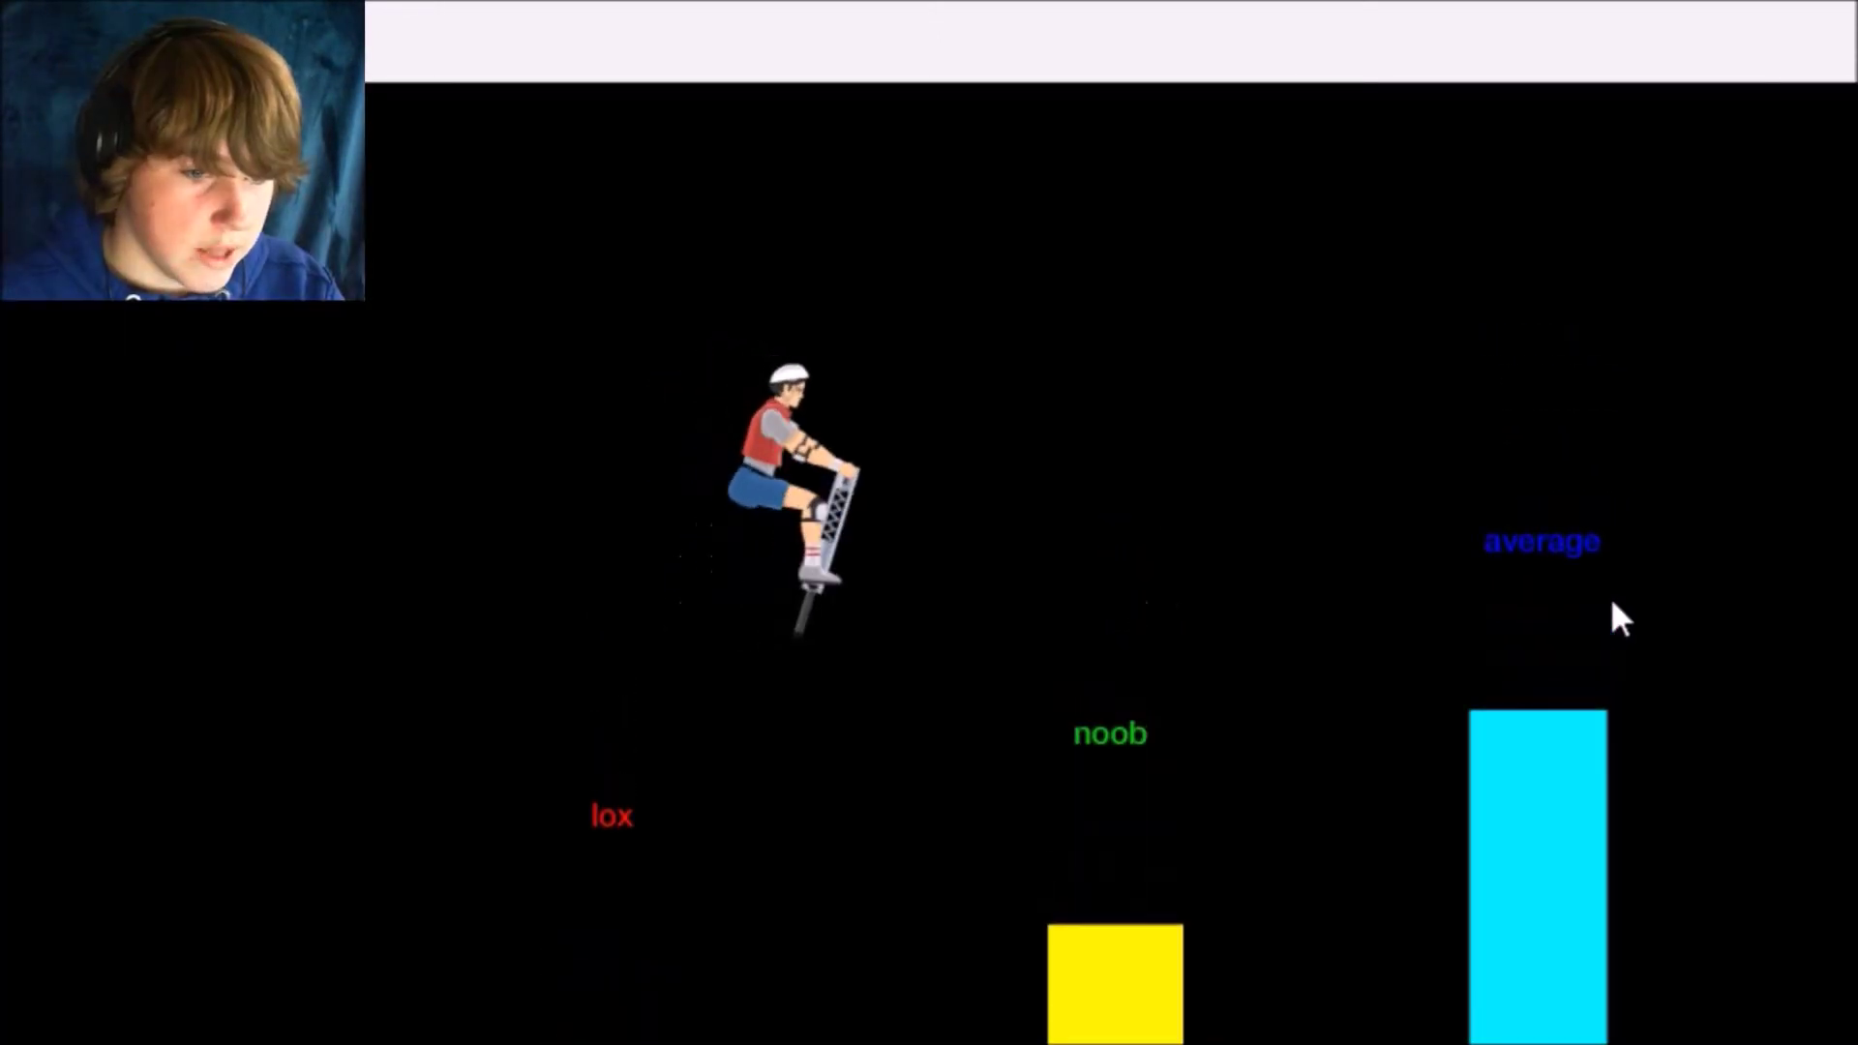
{"action": "key", "text": "Left"}
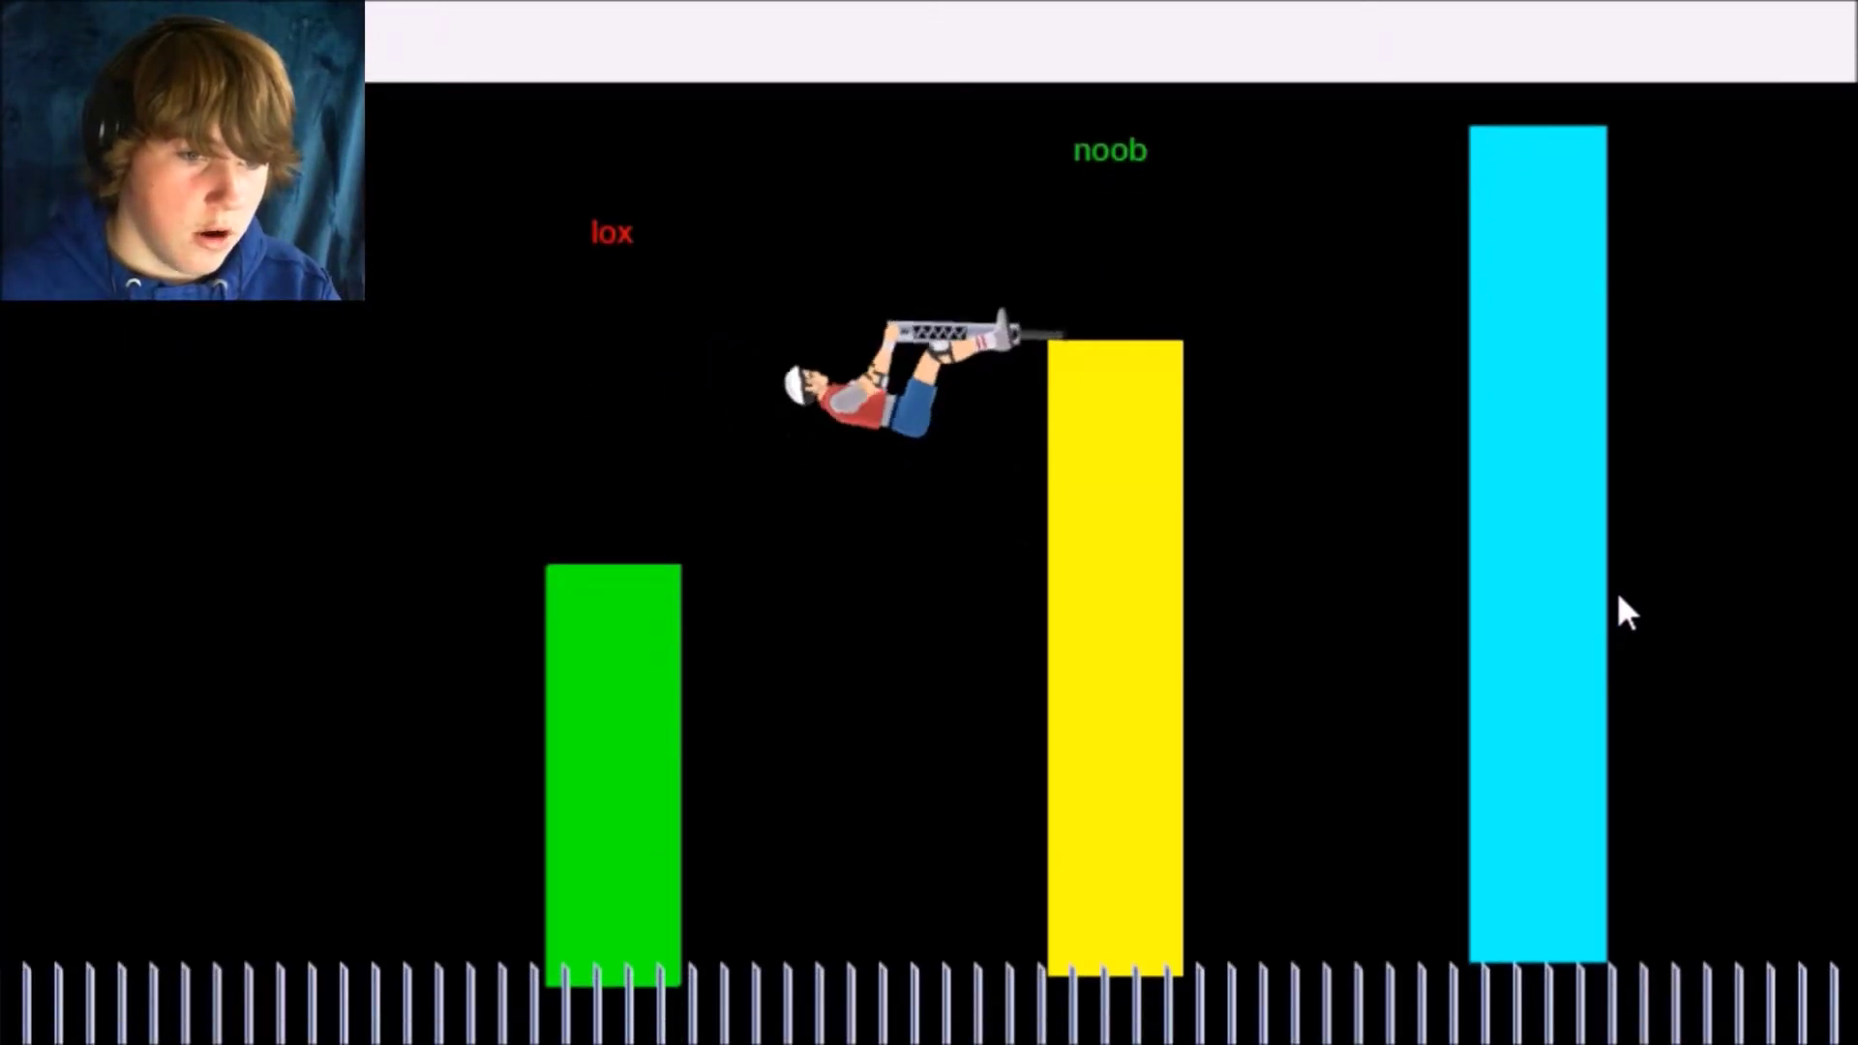
{"action": "key", "text": "Right"}
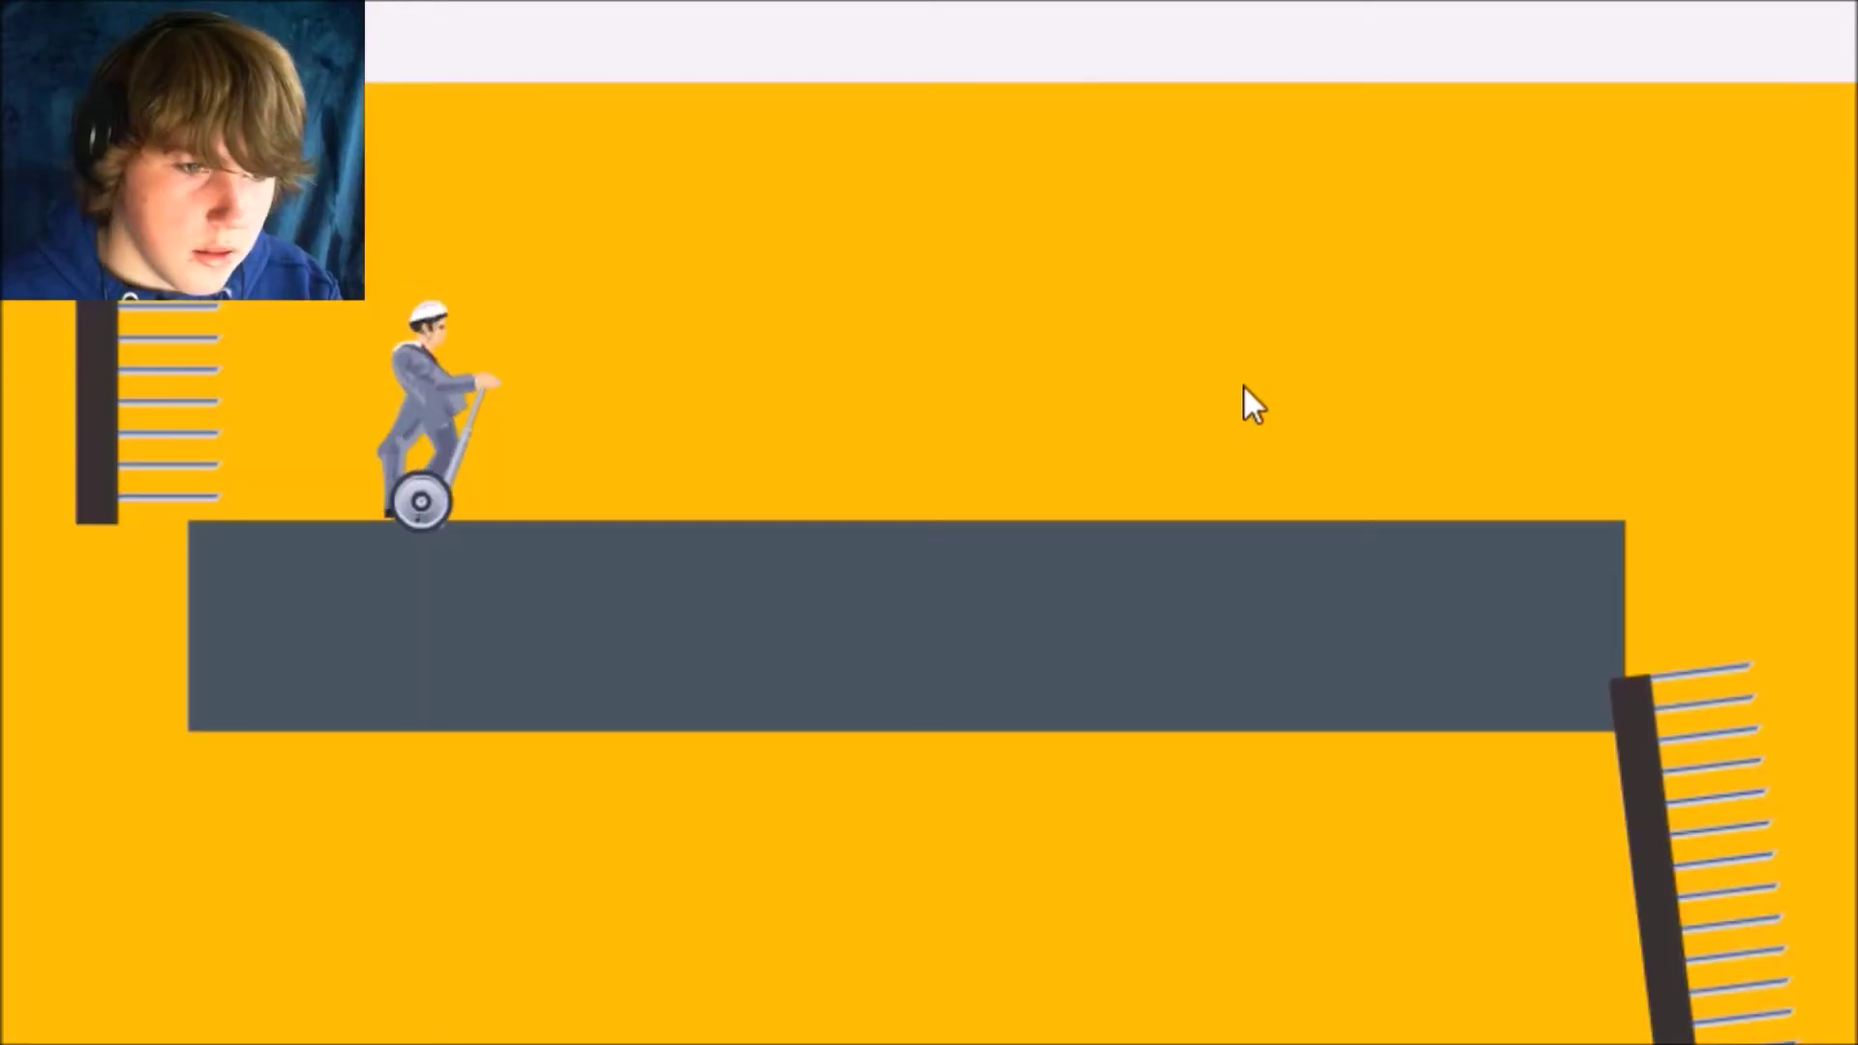
- Roll the Segway off the grey platform, restarting with Enter after each spike crash
{"action": "key", "text": "Up"}
{"action": "key", "text": "Up"}
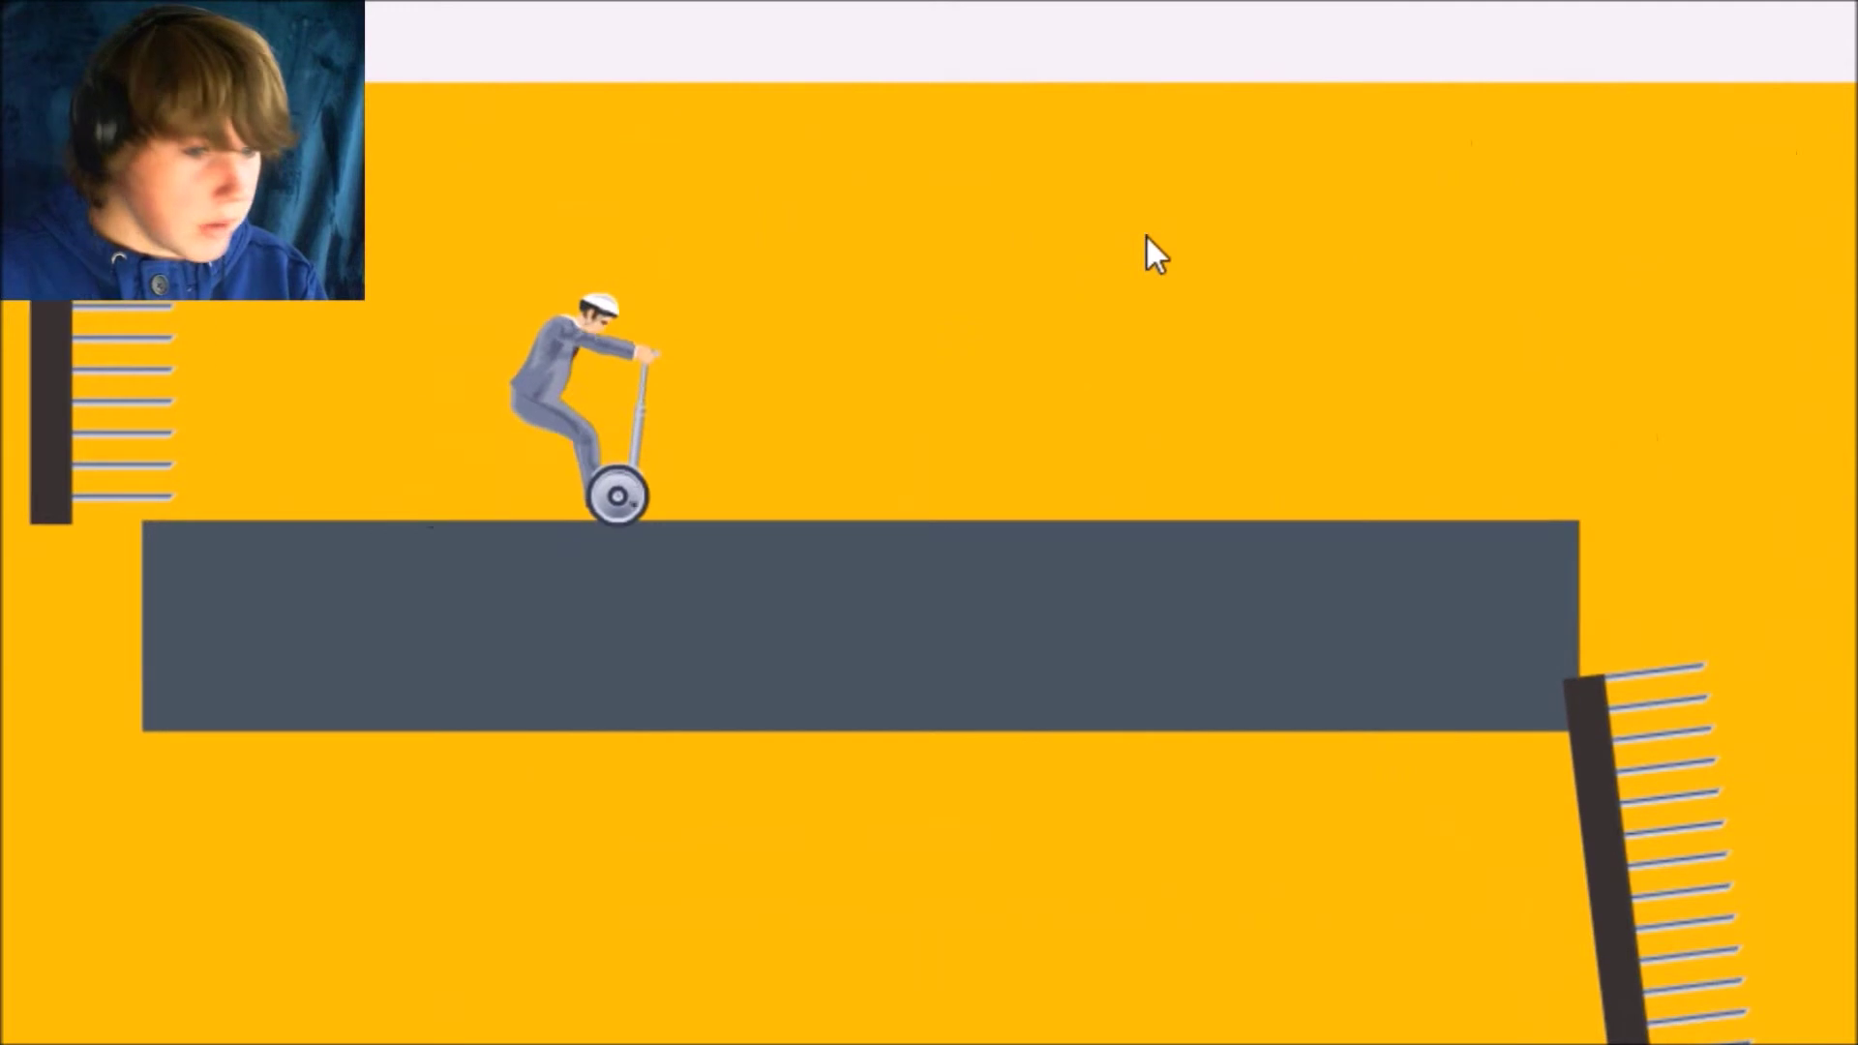
{"action": "key", "text": "Up"}
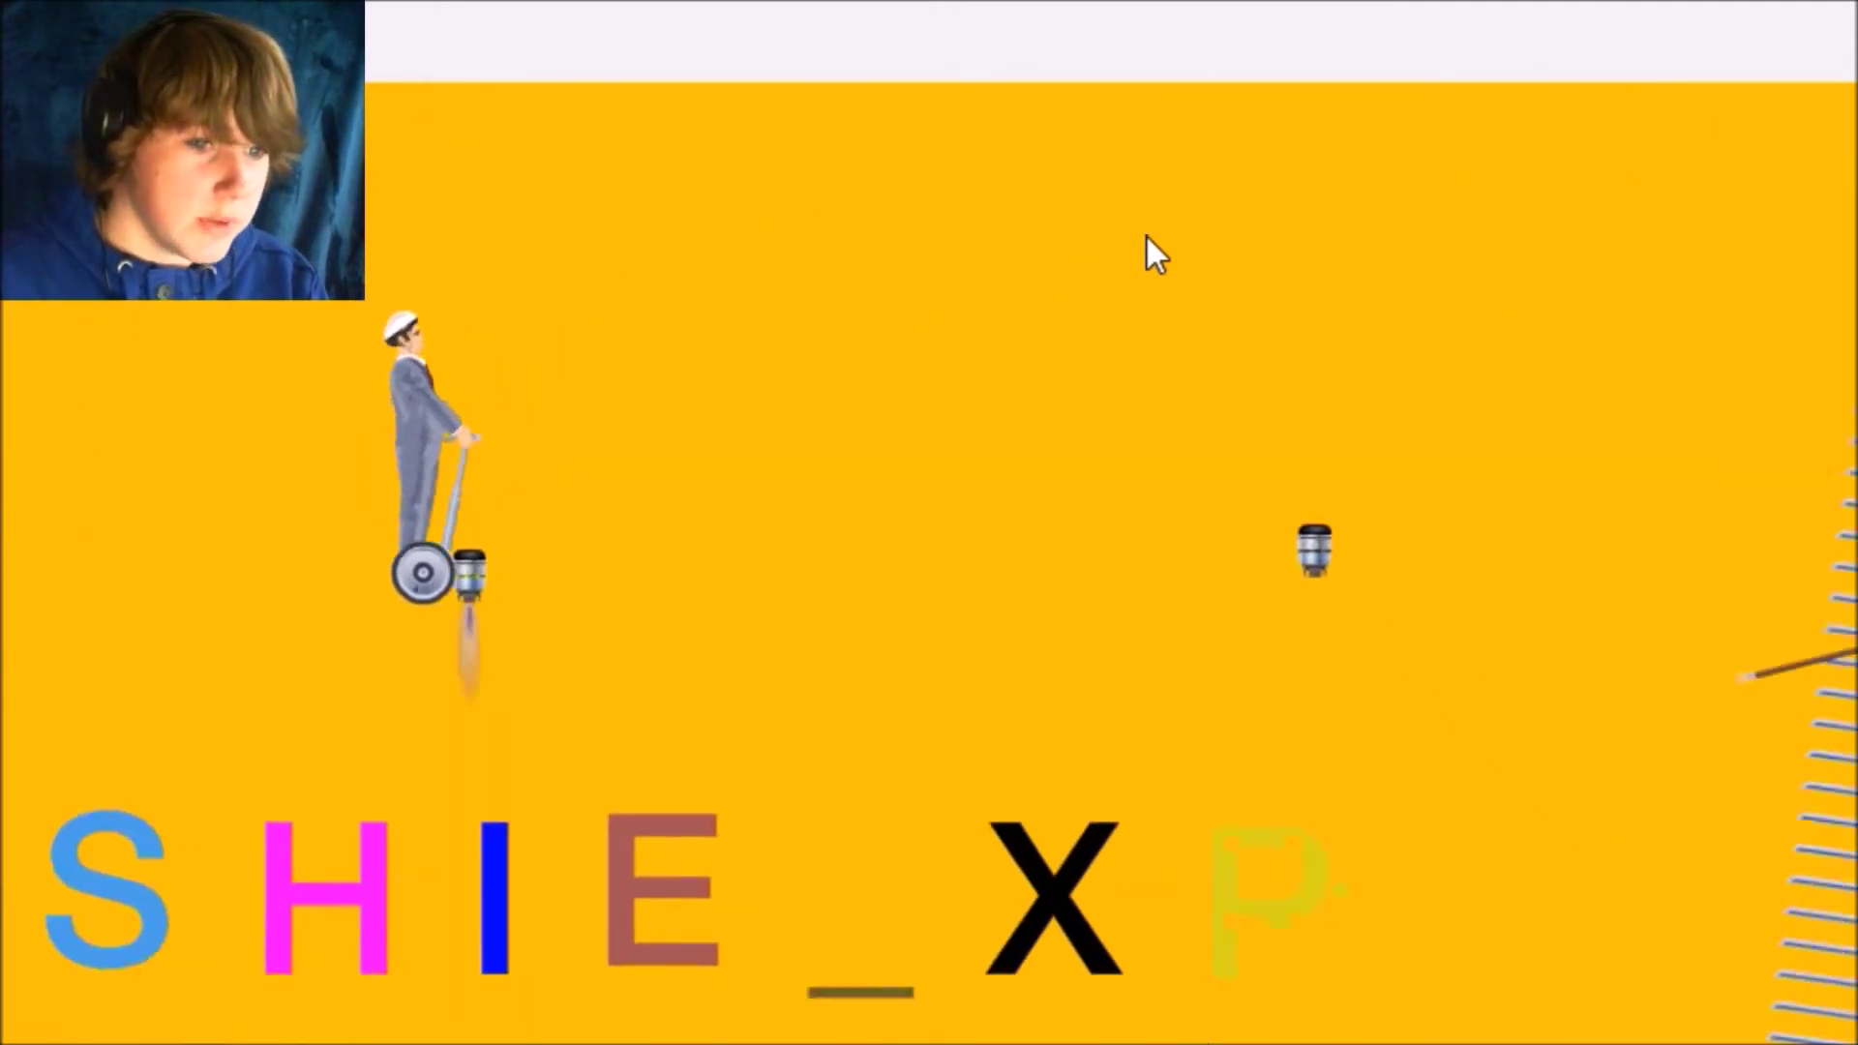
{"action": "key", "text": "Return"}
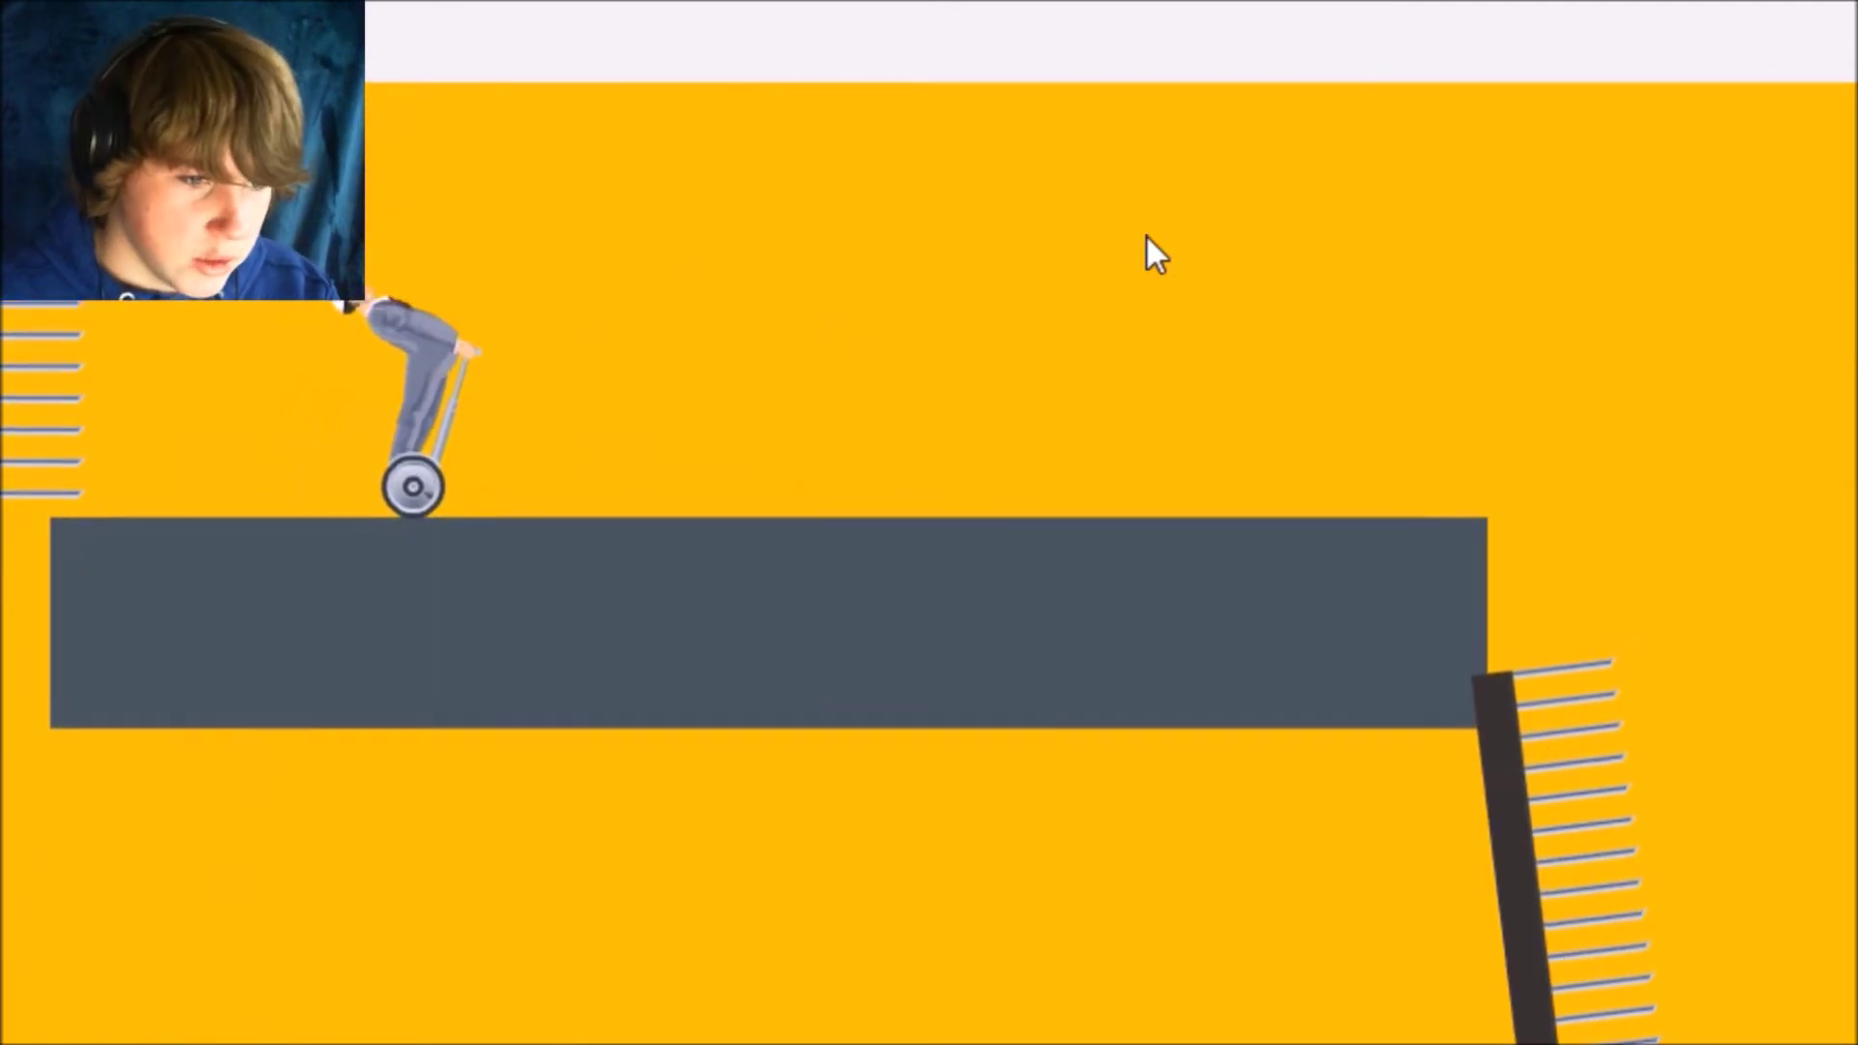
{"action": "key", "text": "Up"}
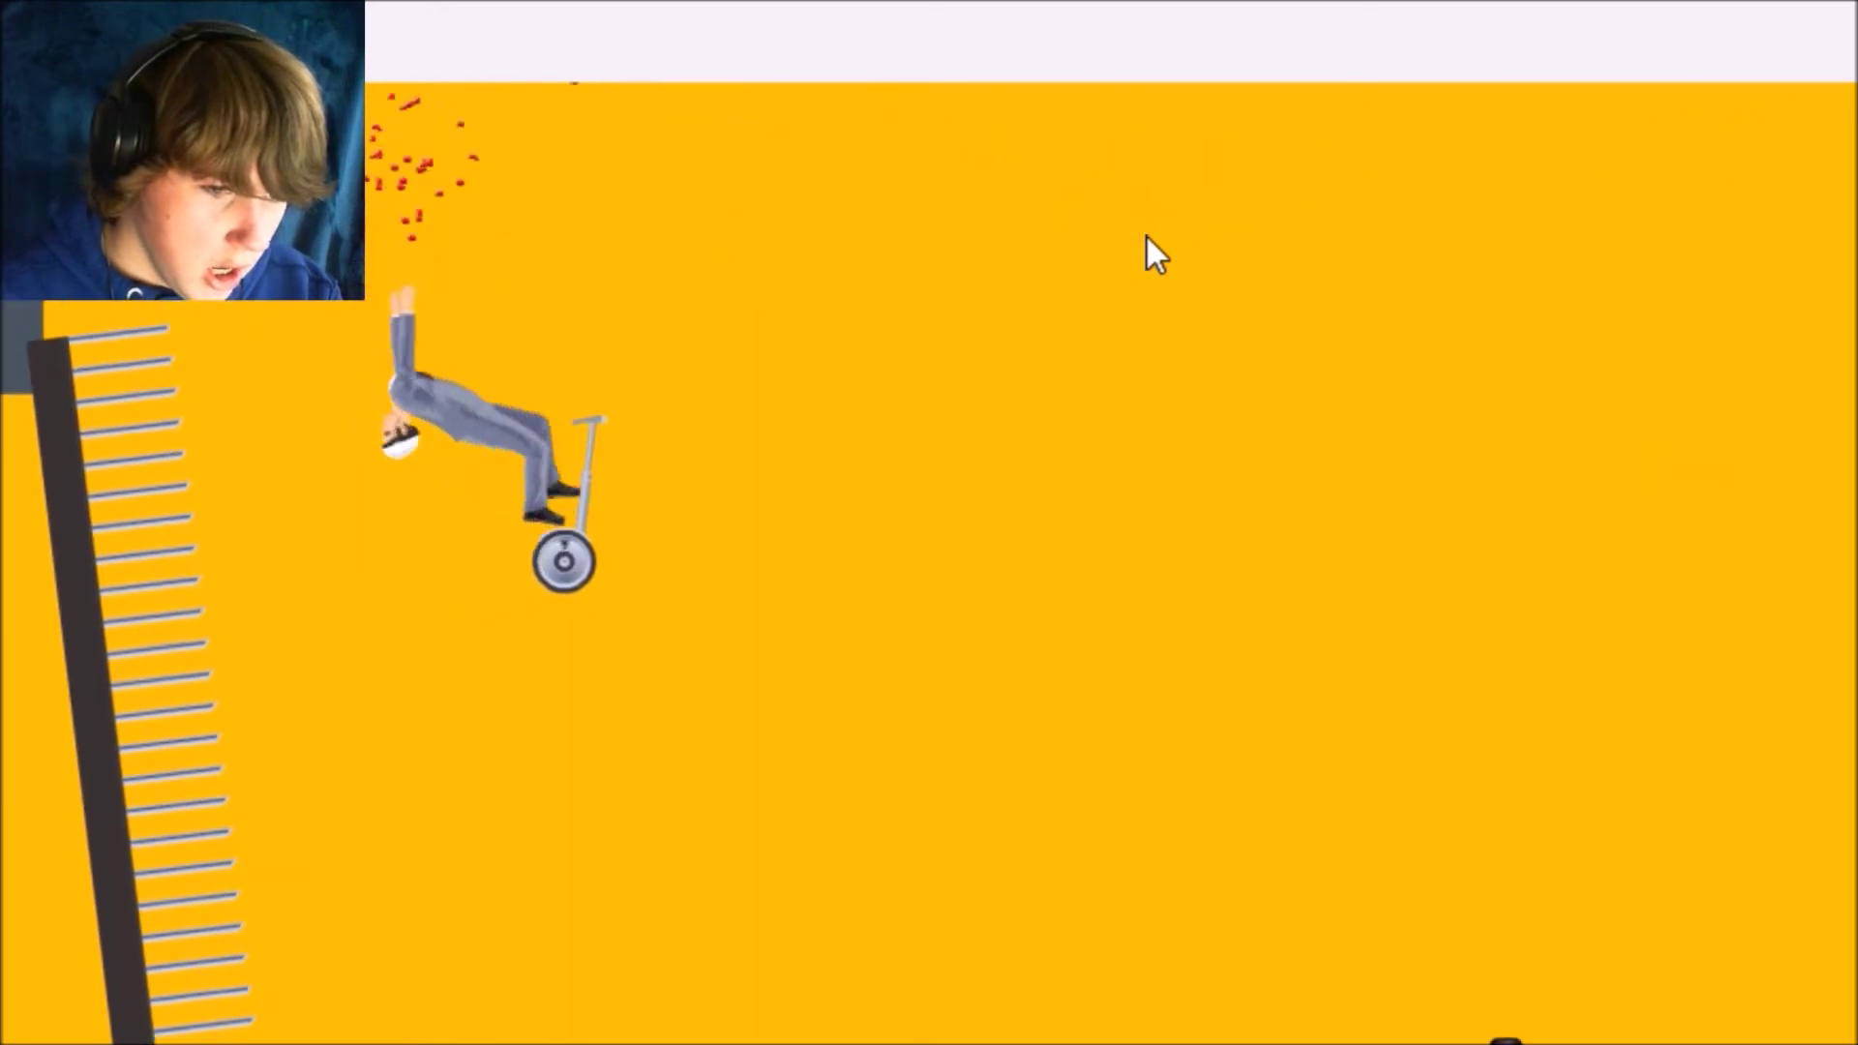
{"action": "key", "text": "Return"}
{"action": "key", "text": "Up"}
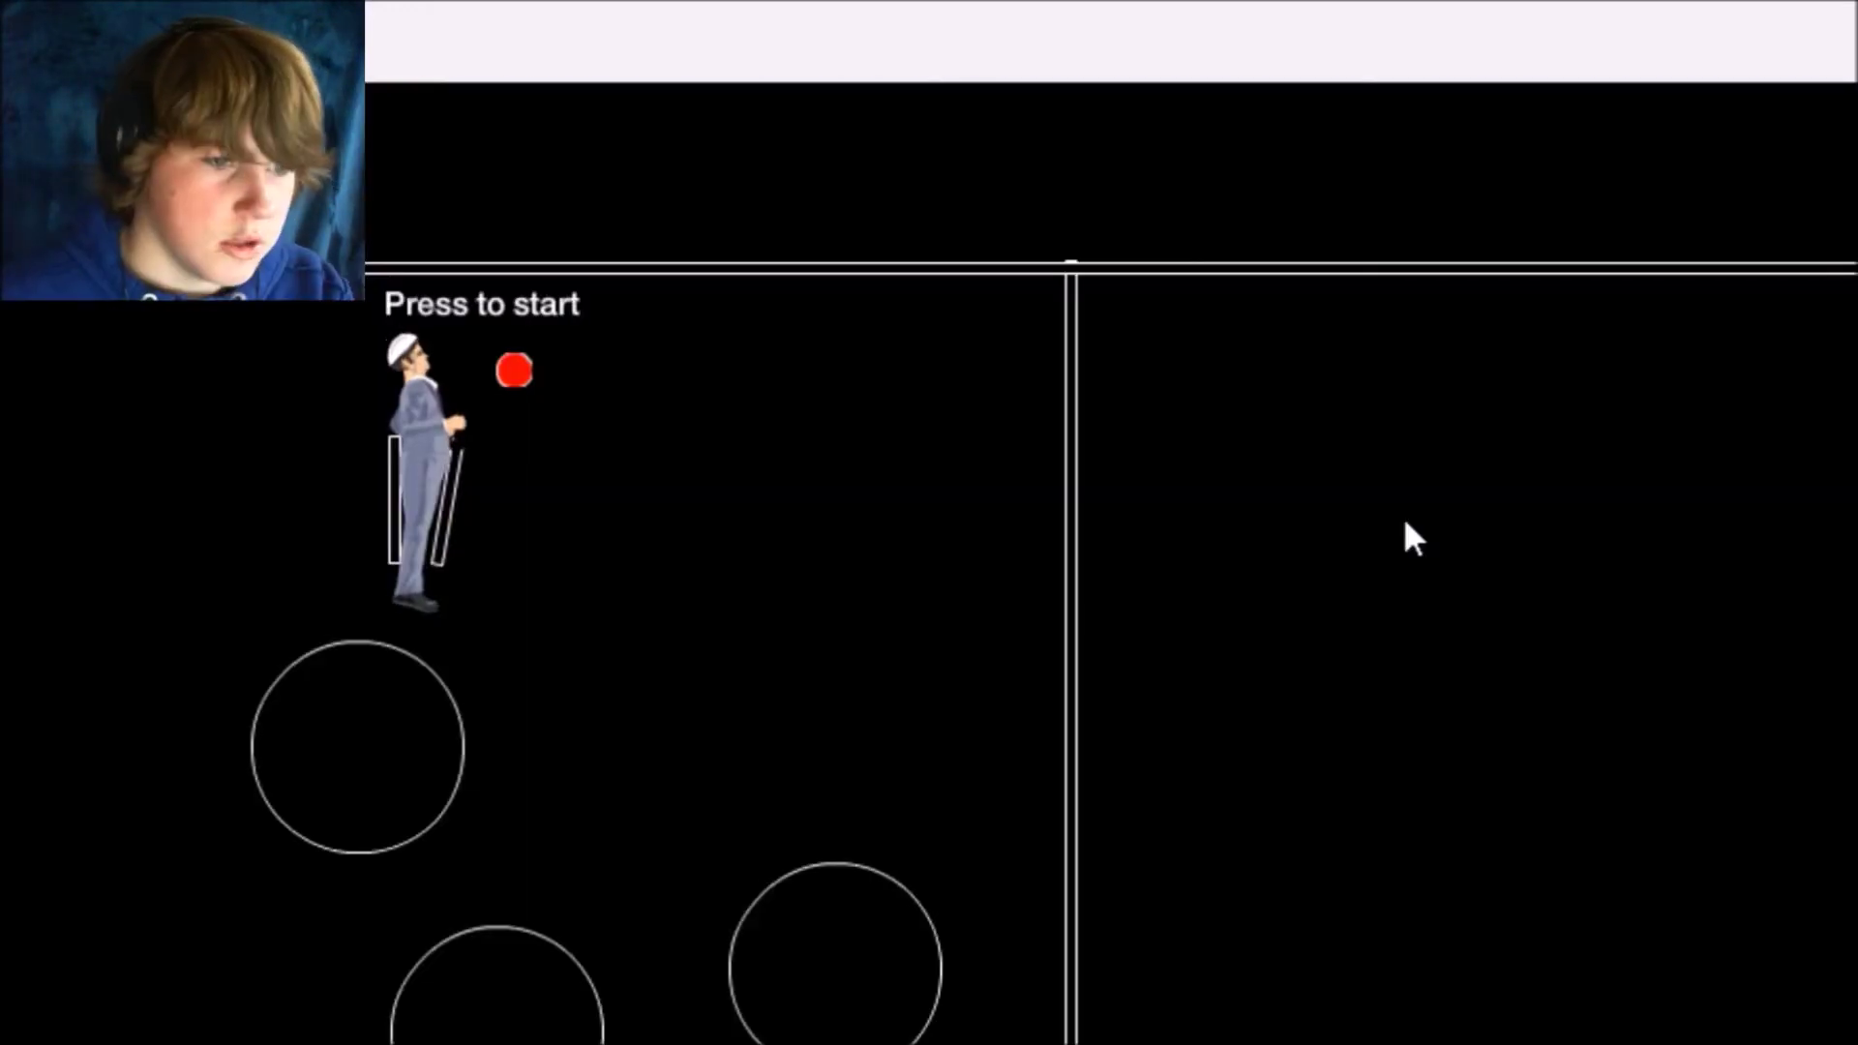
- Start the black wireframe circles level so the rider drops among the white circles
{"action": "key", "text": "Up"}
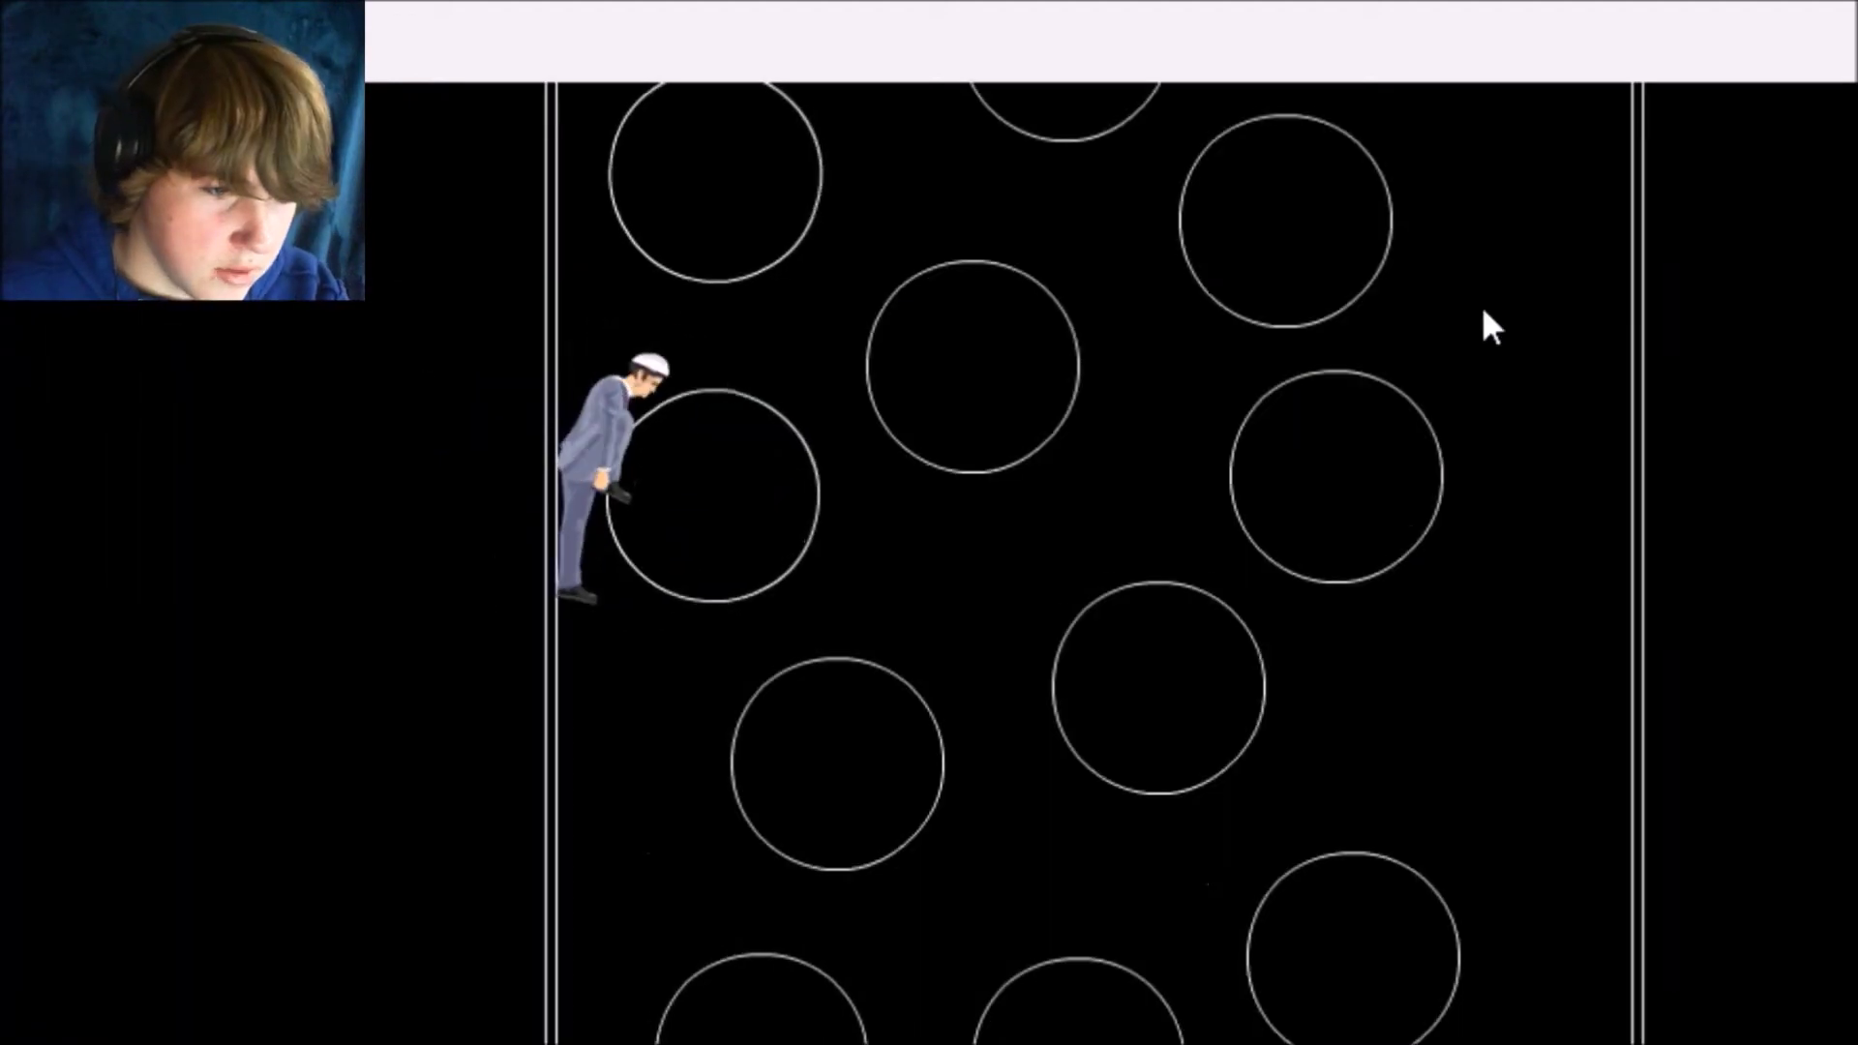